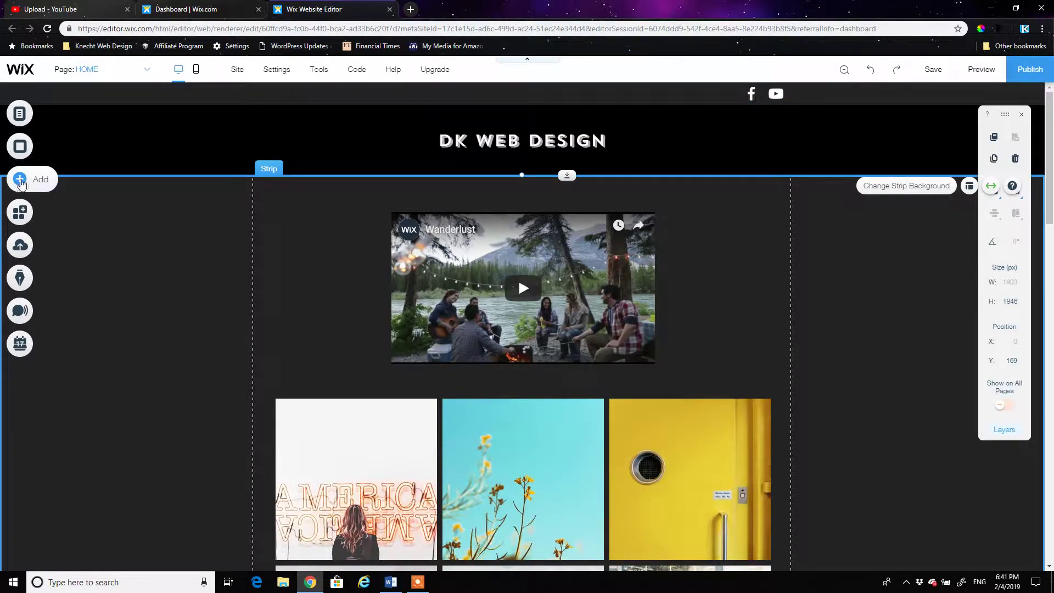
Step: Add the Member's Area from Add > Members, installing the My Account page
click(20, 180)
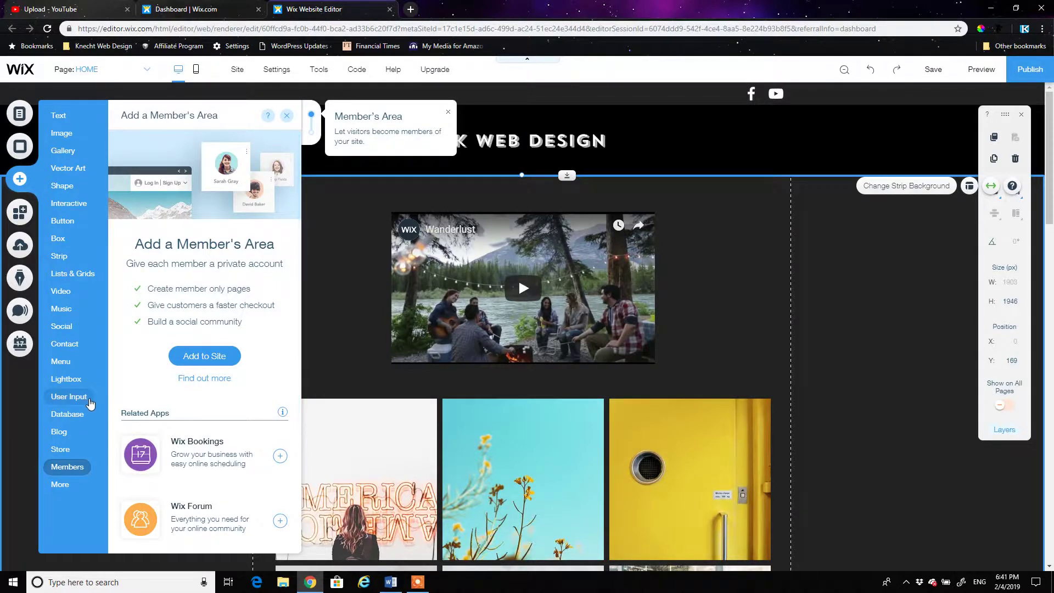
click(90, 400)
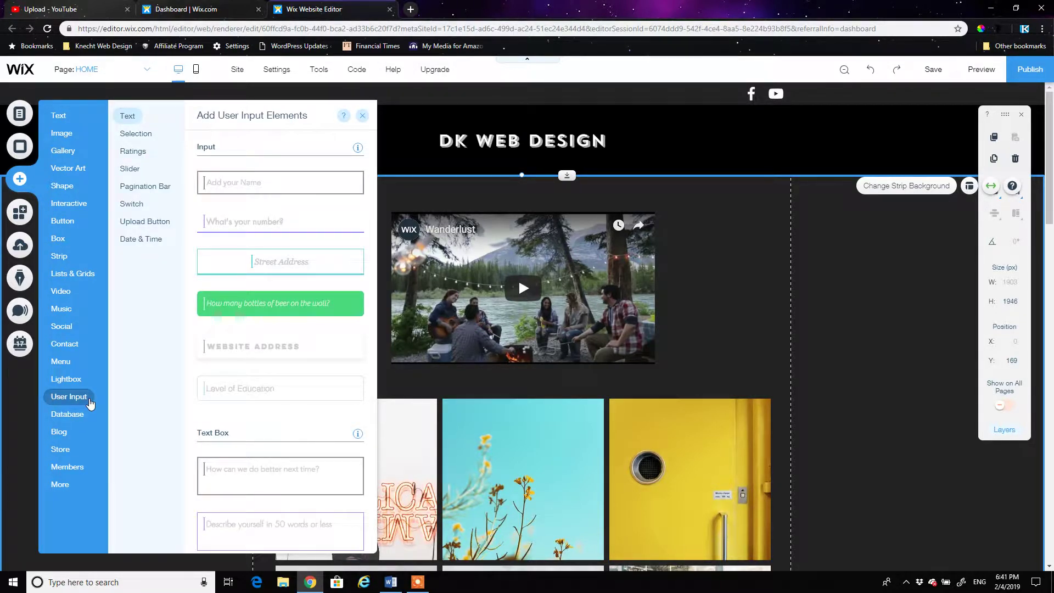
click(69, 467)
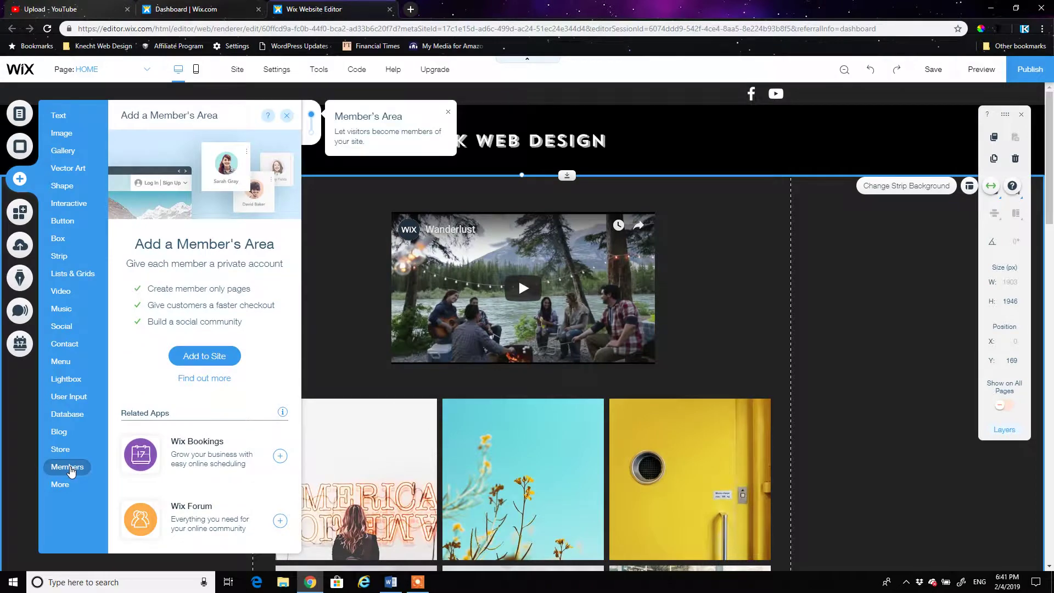
click(186, 363)
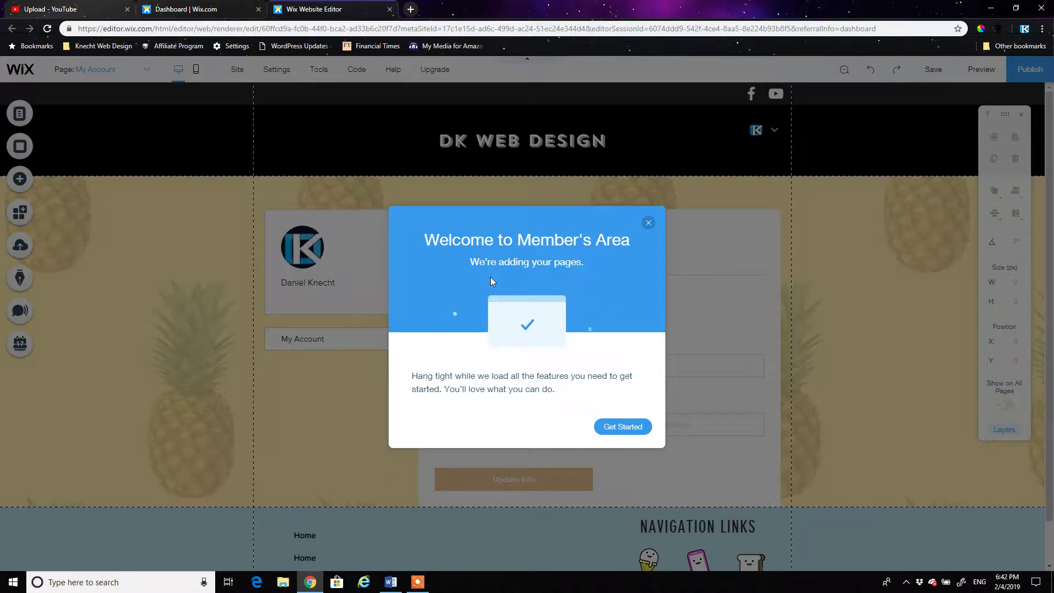
Step: Dismiss the Member's Area welcome message and make the page section slightly taller
click(624, 428)
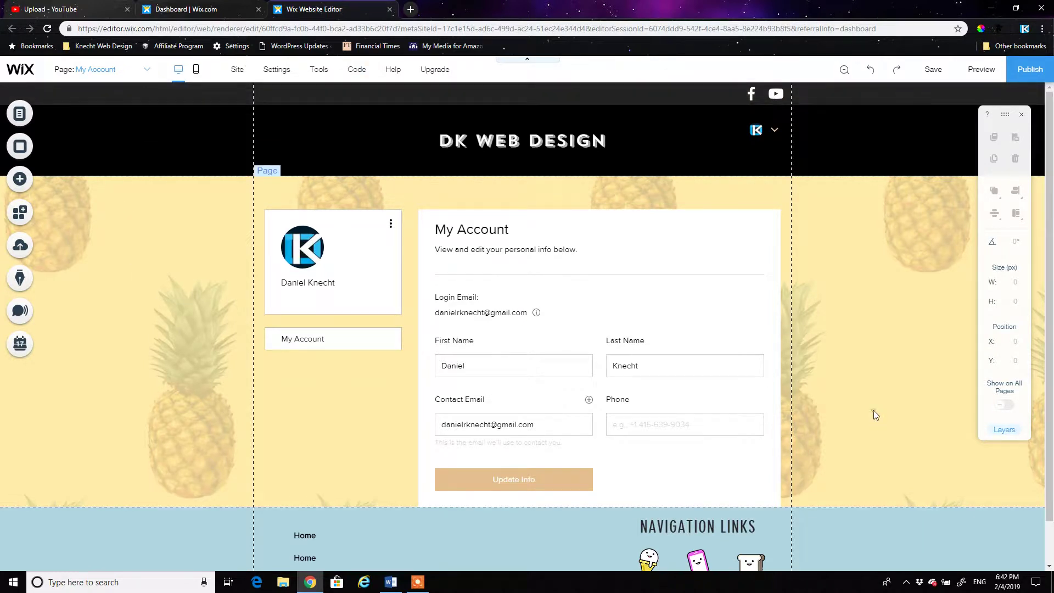
click(875, 415)
drag(564, 508, 564, 526)
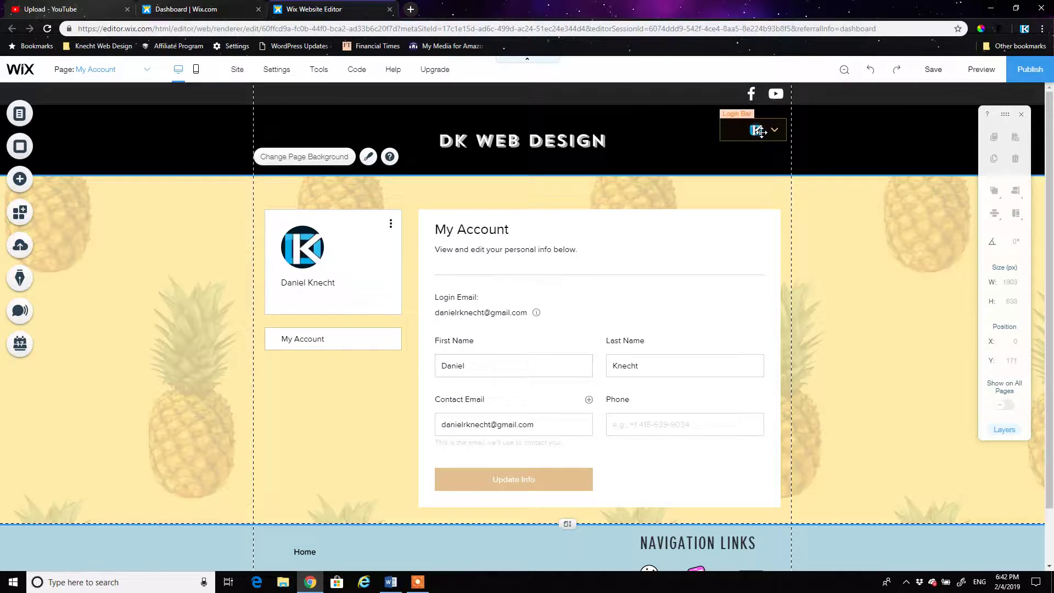
Step: Set the header login bar to show only the profile picture and shift it left
click(759, 130)
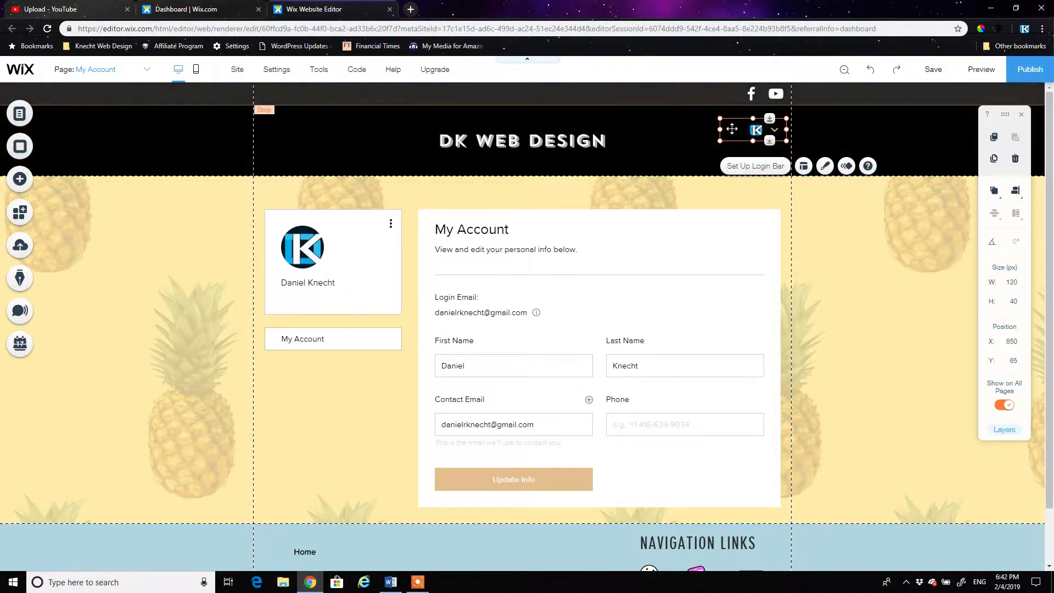
click(760, 166)
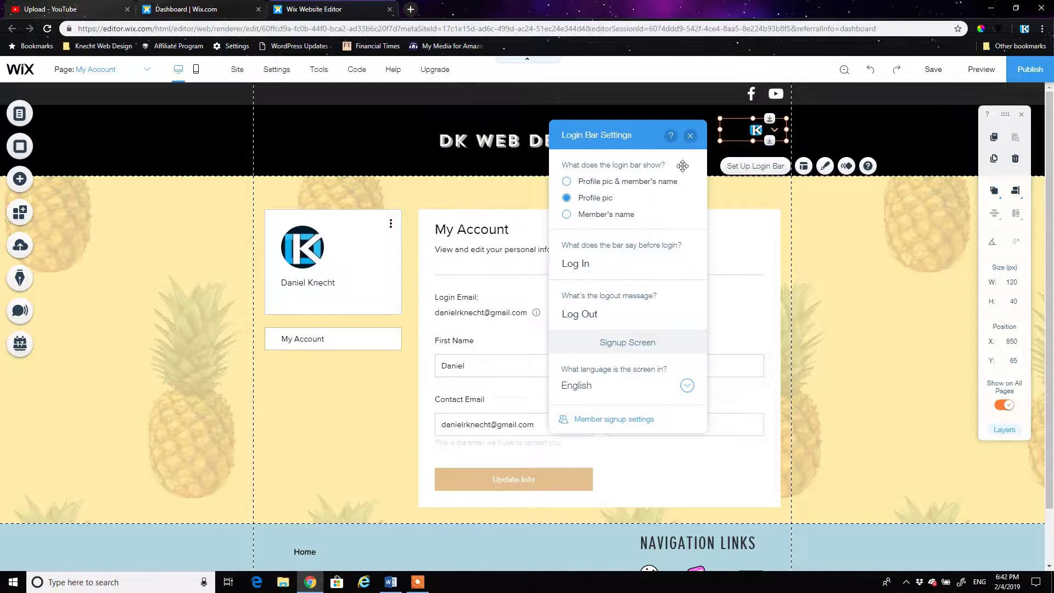
click(591, 184)
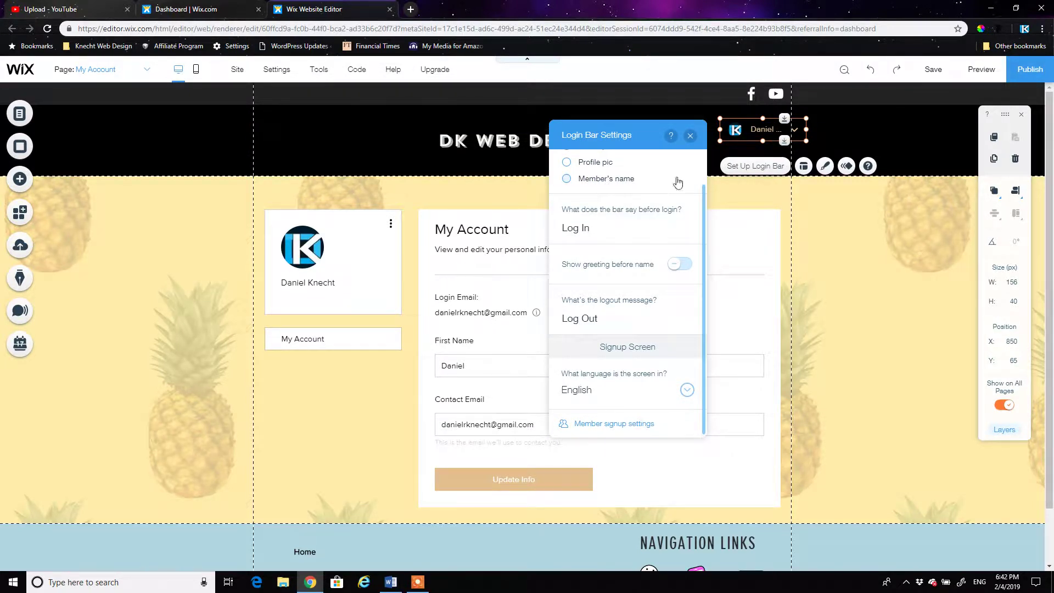
scroll(628, 193, up, 1)
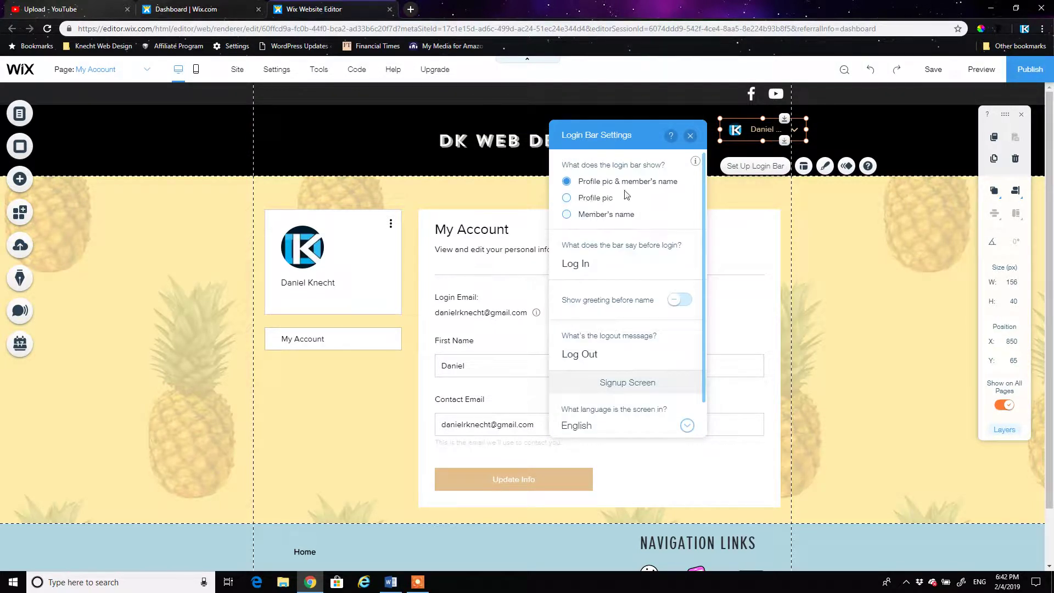
click(581, 214)
click(581, 203)
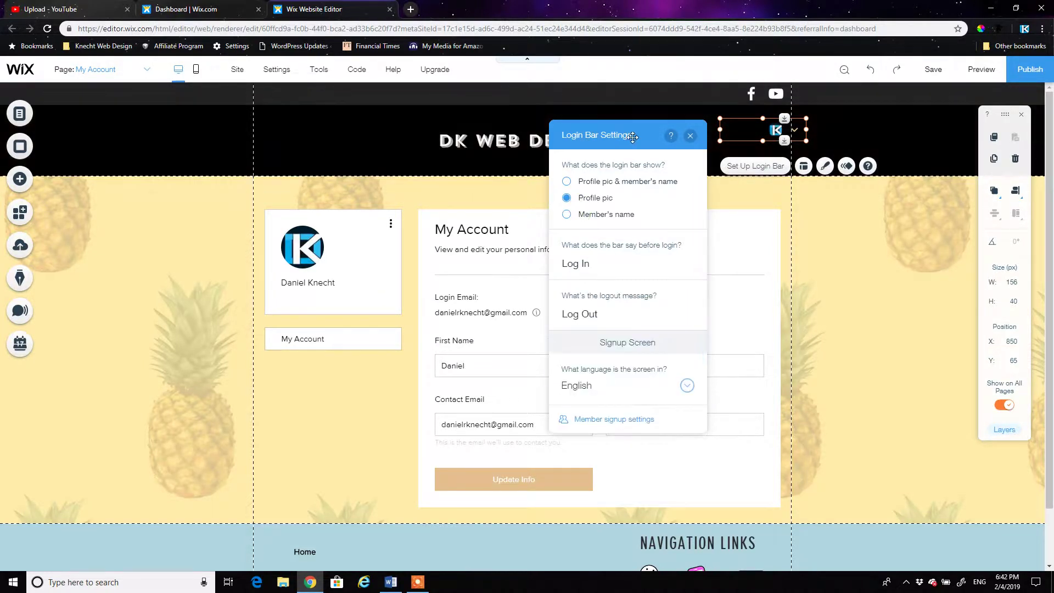
click(690, 136)
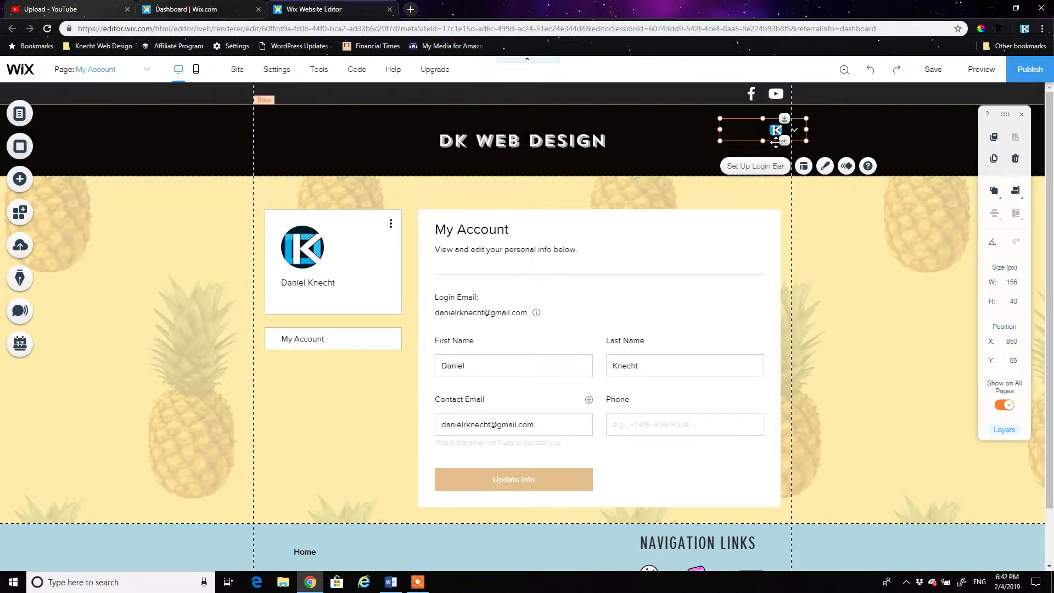
drag(775, 130, 746, 120)
Step: Shrink the login bar's icon size to 23 in its layout options
click(878, 240)
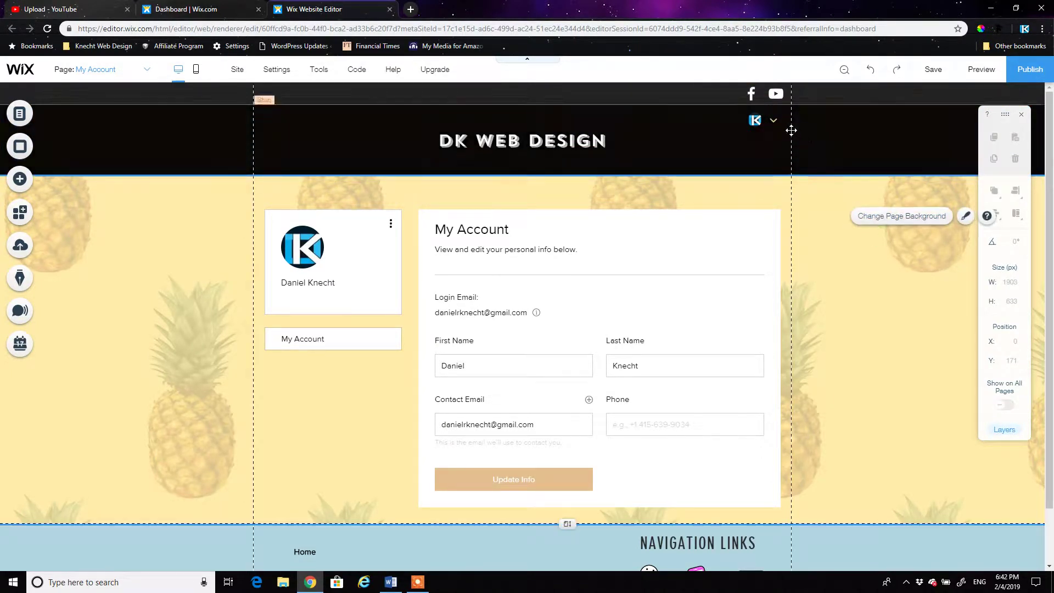
click(756, 120)
click(782, 157)
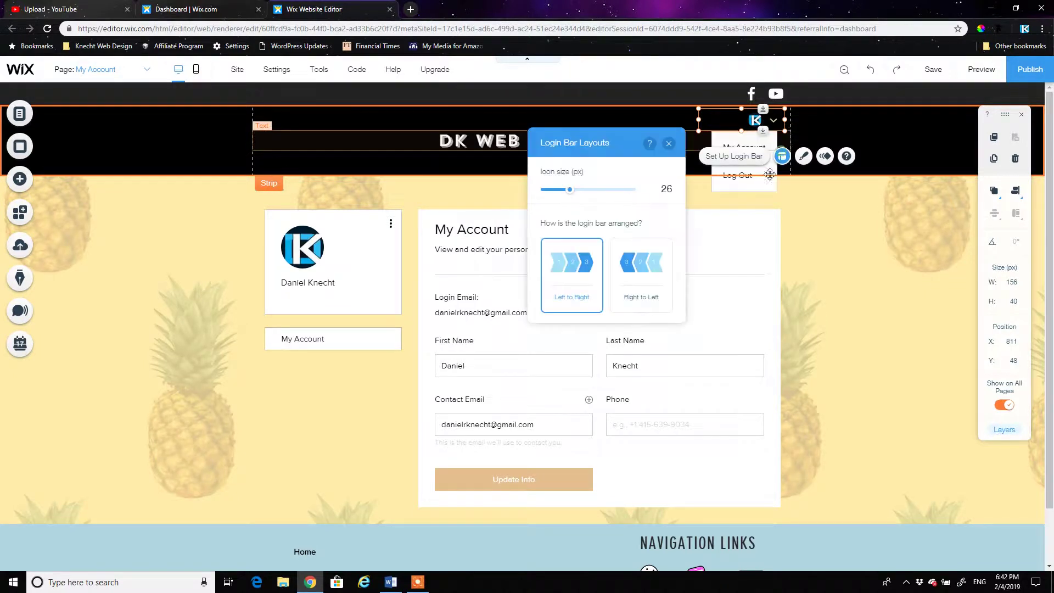
drag(569, 193, 551, 191)
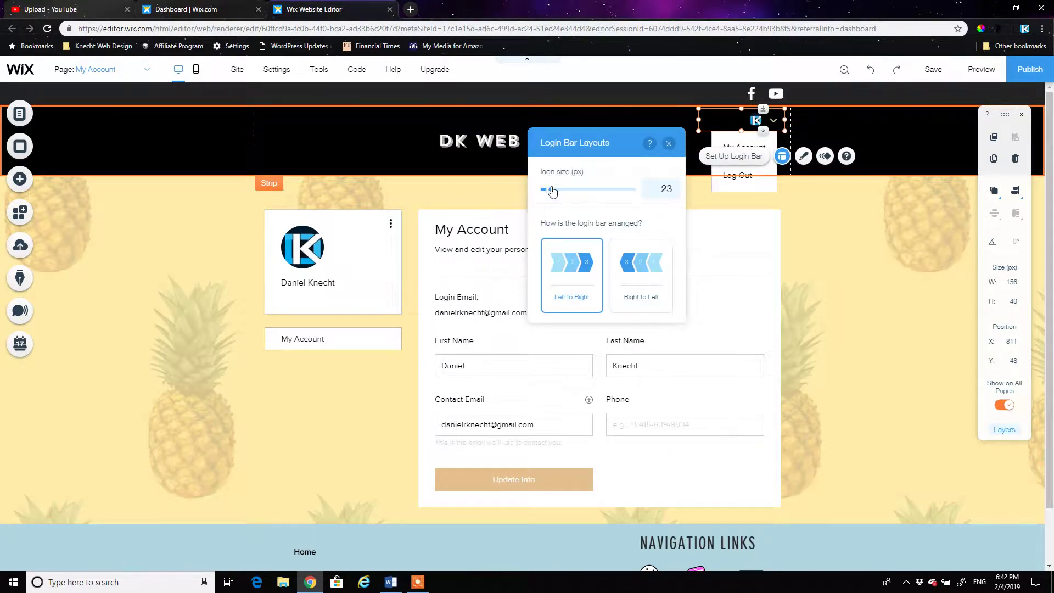
click(885, 122)
Step: Reduce the login bar height to 35 and place it in the top strip
click(747, 130)
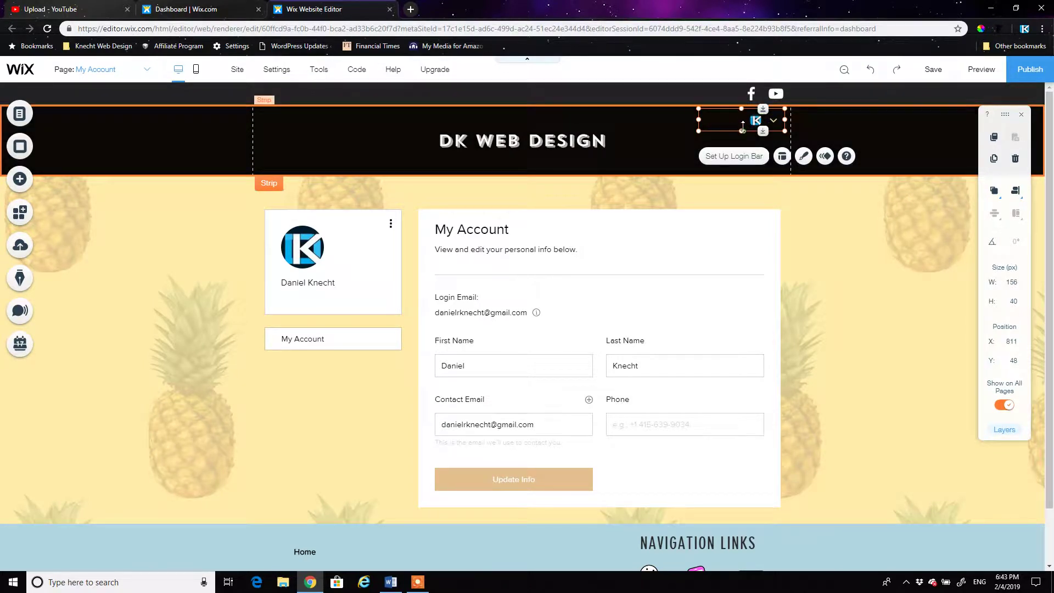
drag(747, 130, 711, 94)
click(858, 162)
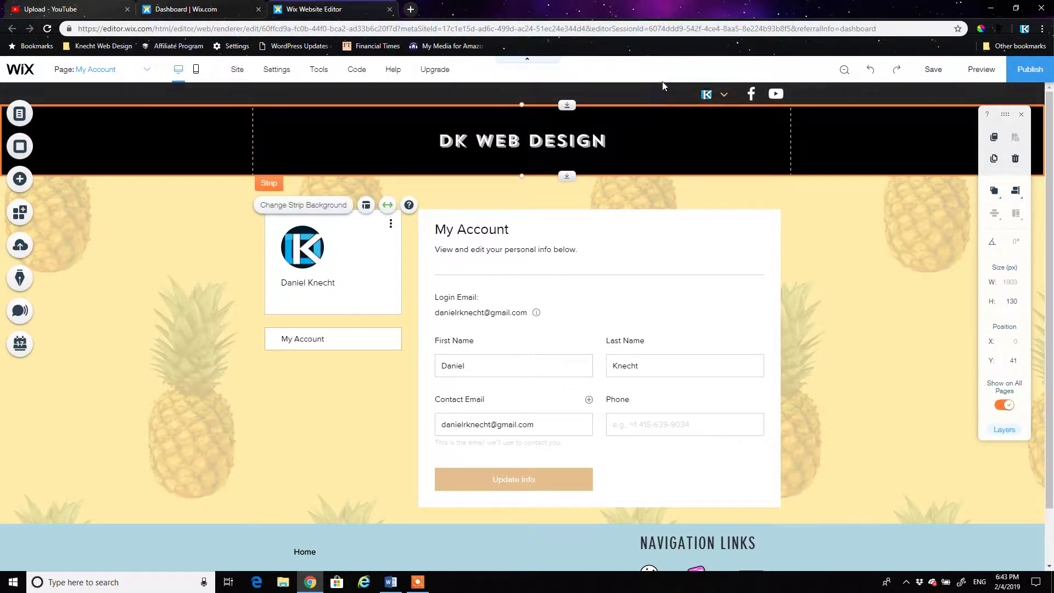
click(542, 91)
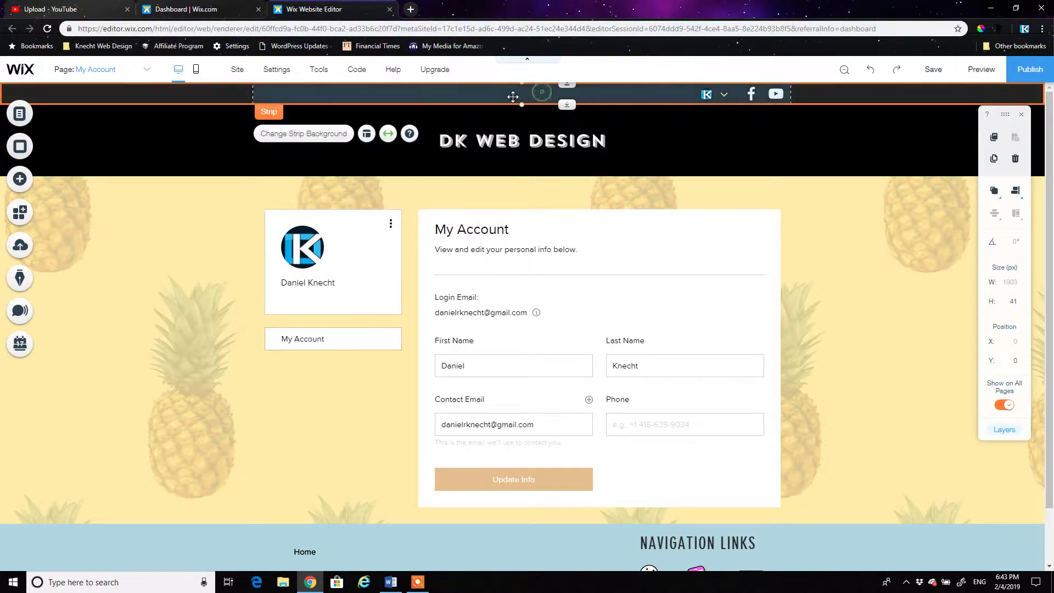
click(712, 95)
drag(712, 95, 715, 94)
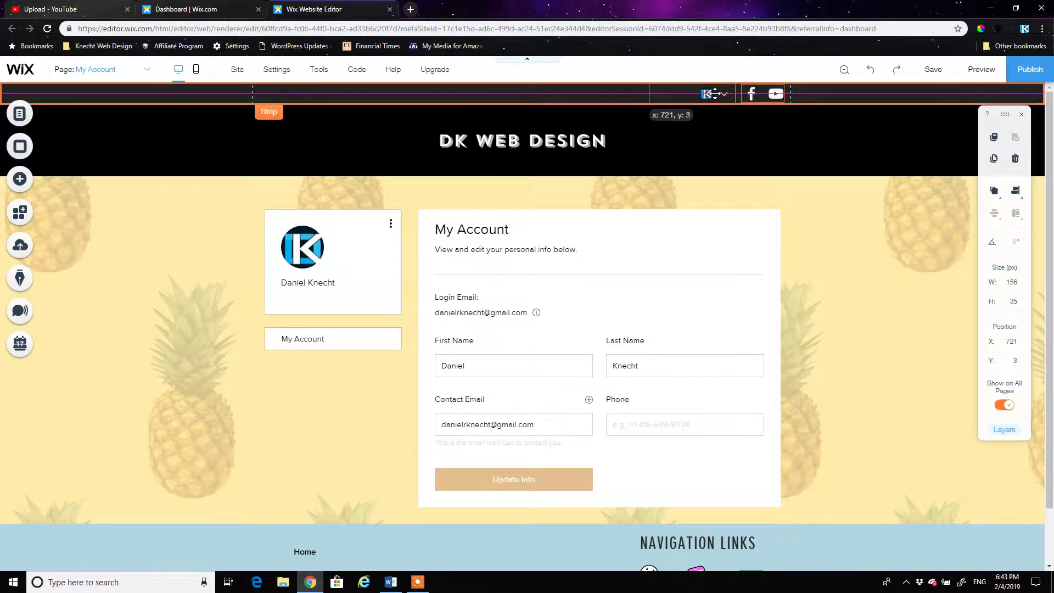
drag(805, 97, 805, 97)
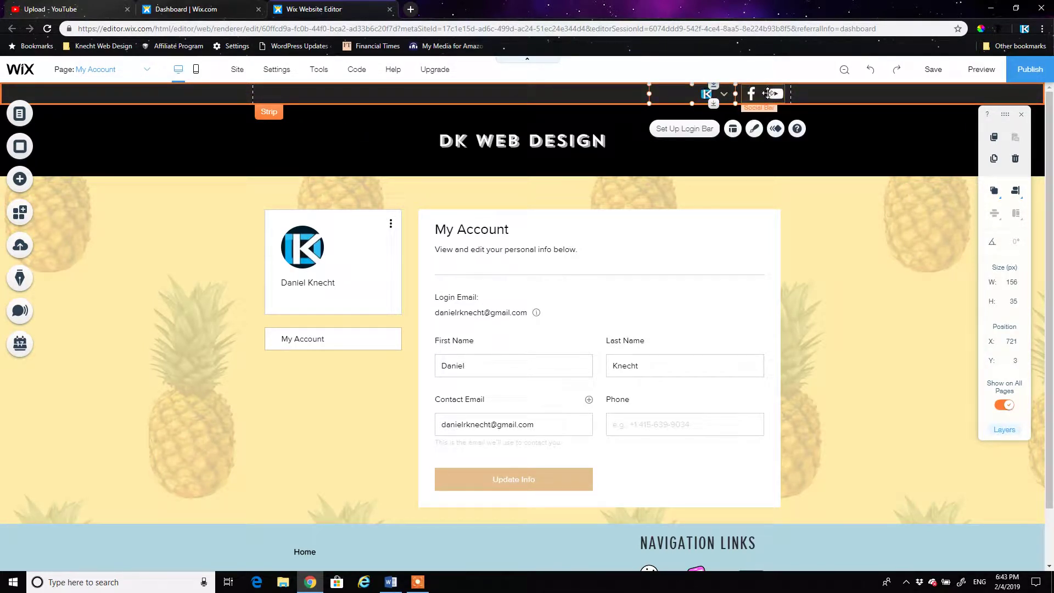
click(715, 145)
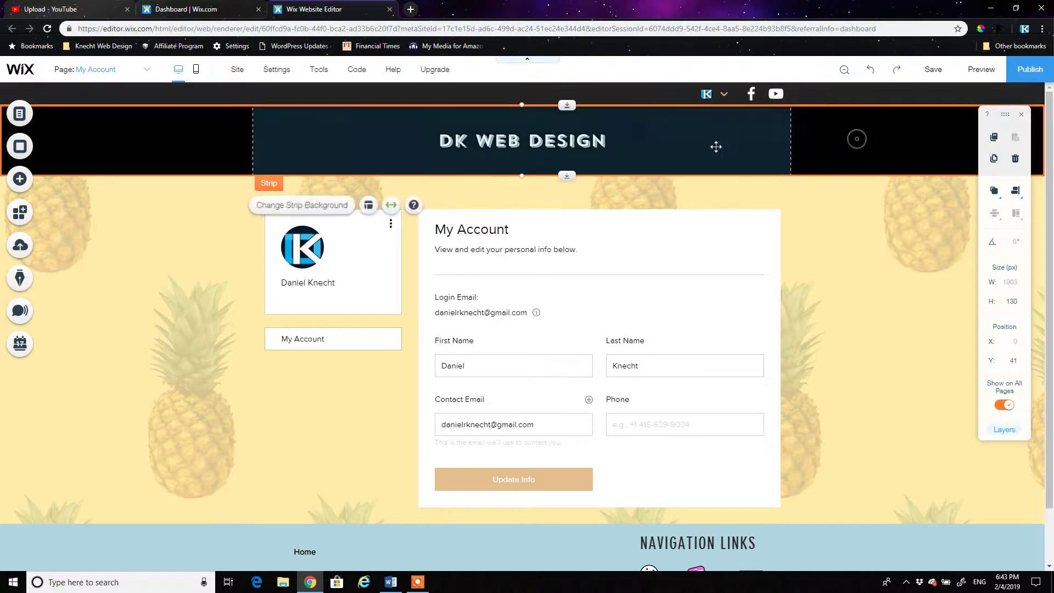
click(981, 69)
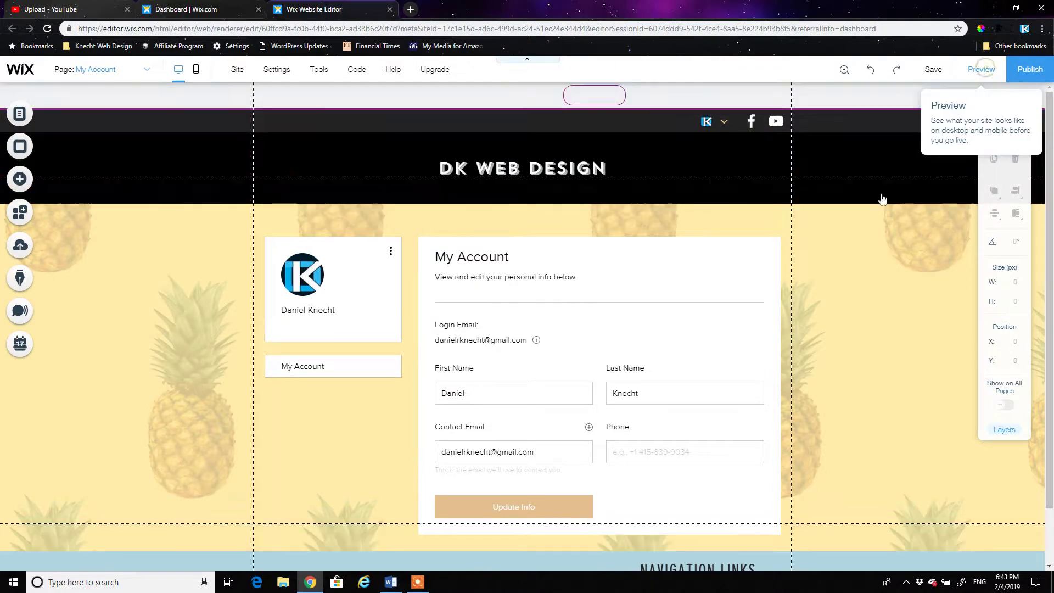
click(723, 121)
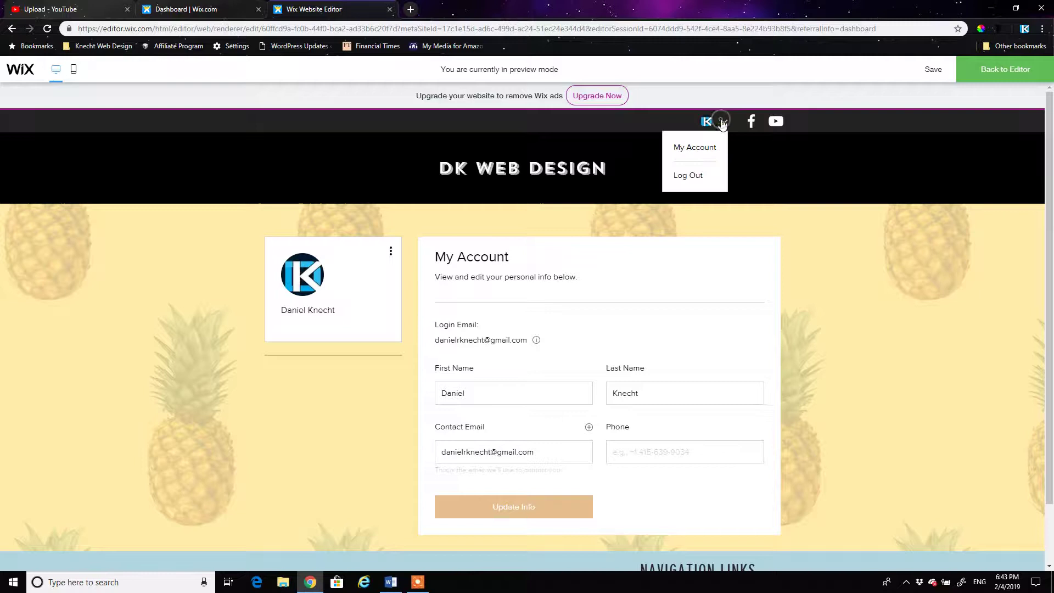
click(982, 70)
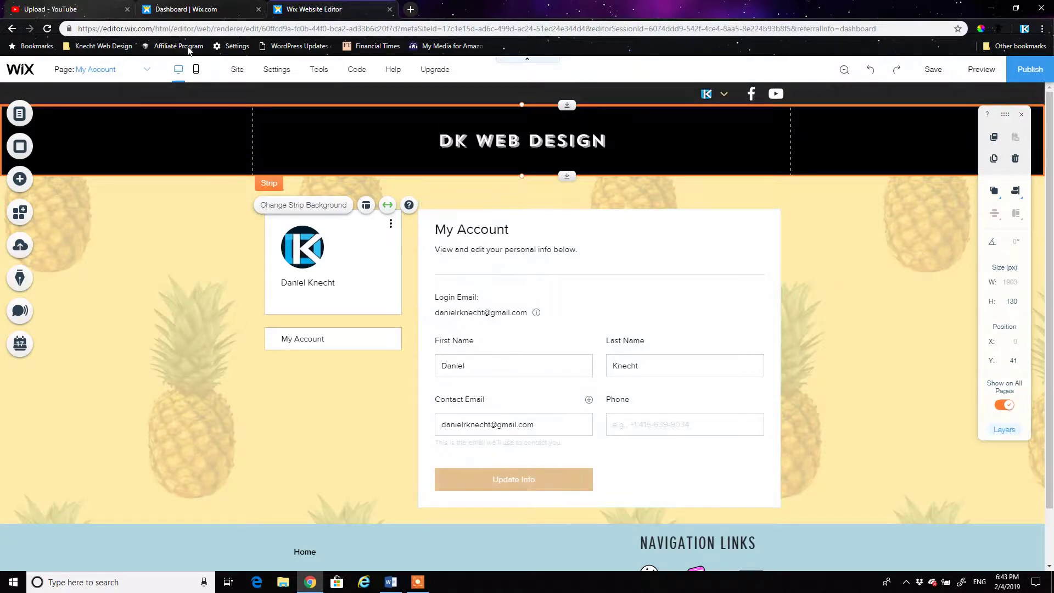
click(117, 68)
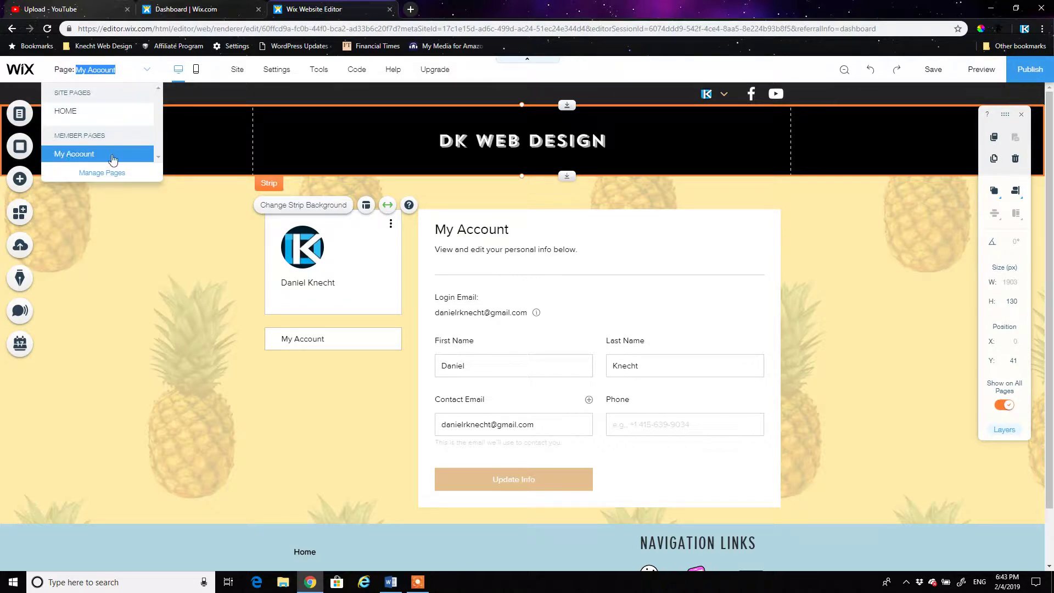
click(65, 110)
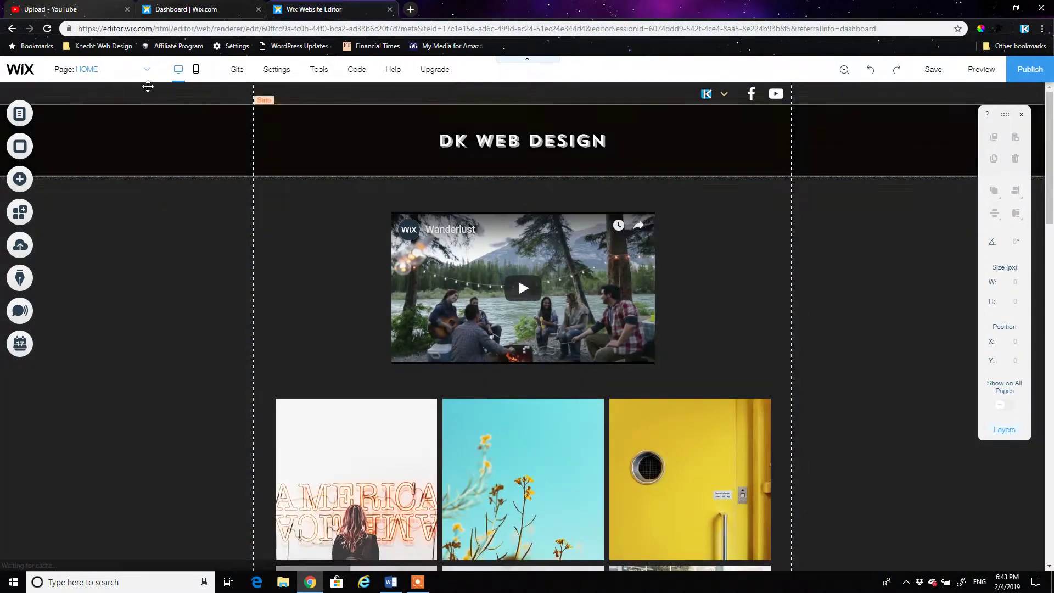
click(147, 71)
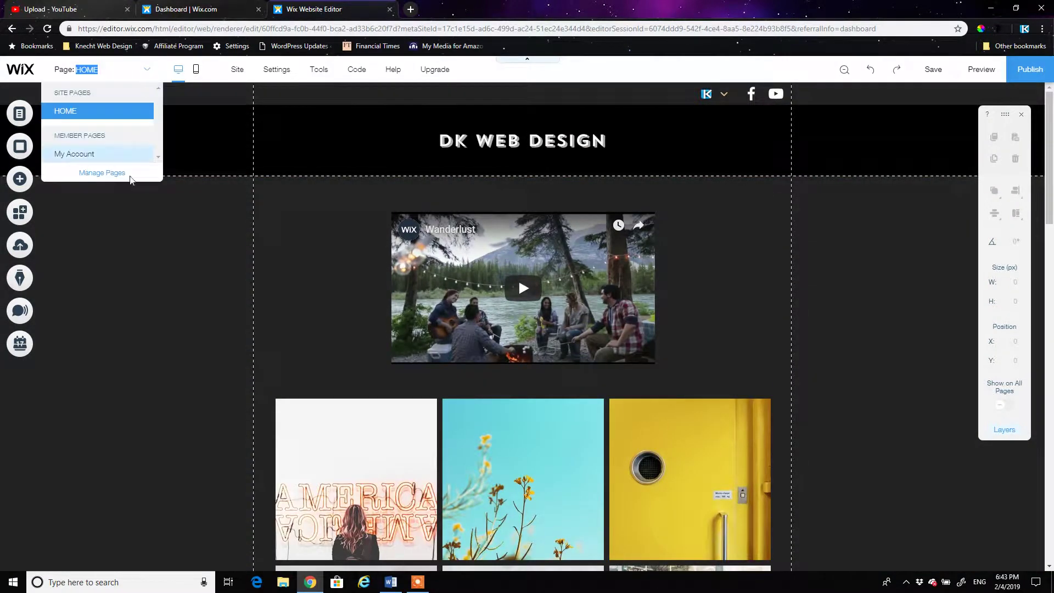
click(92, 158)
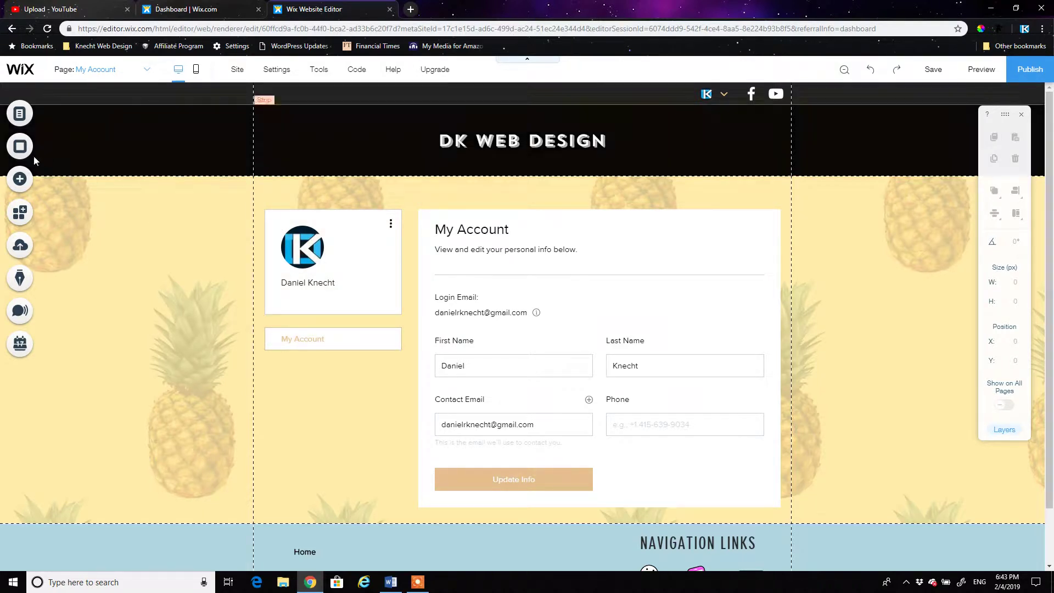
Step: Add a new member page and set its SEO page URL to Free-PDF
click(15, 112)
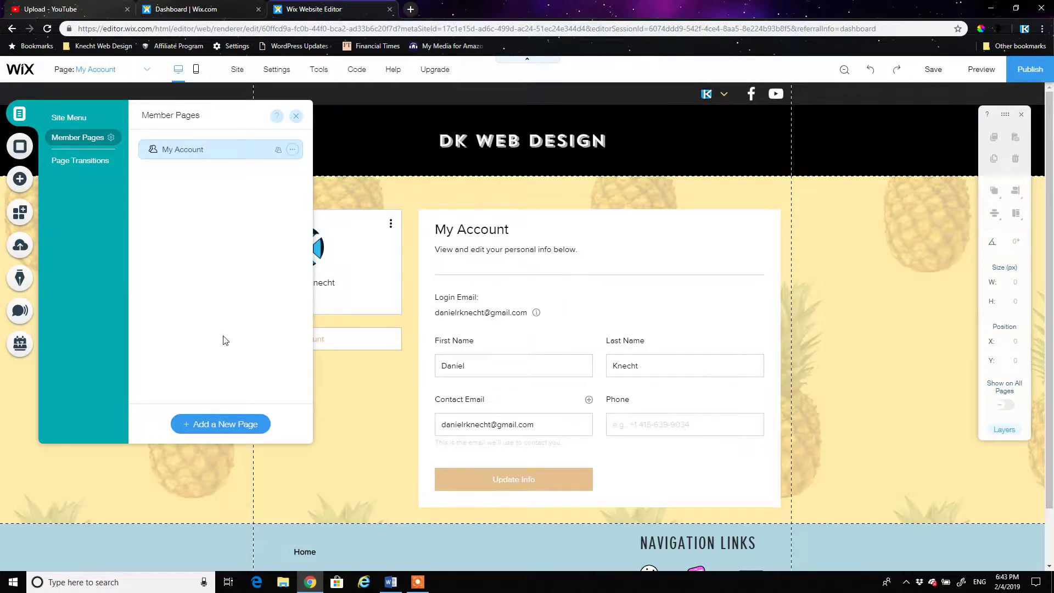
click(206, 431)
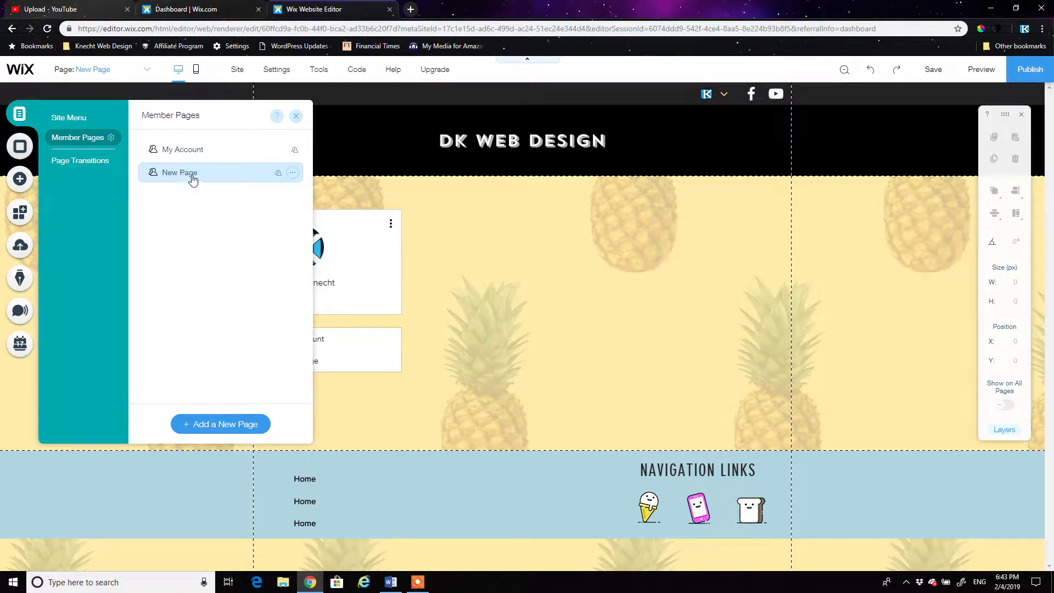
click(297, 174)
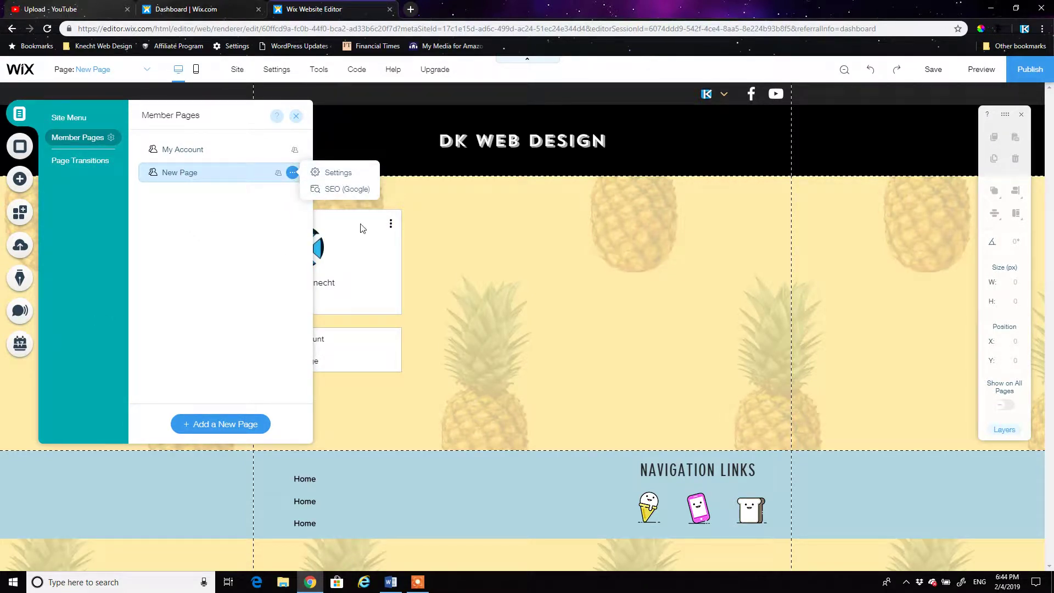
click(360, 191)
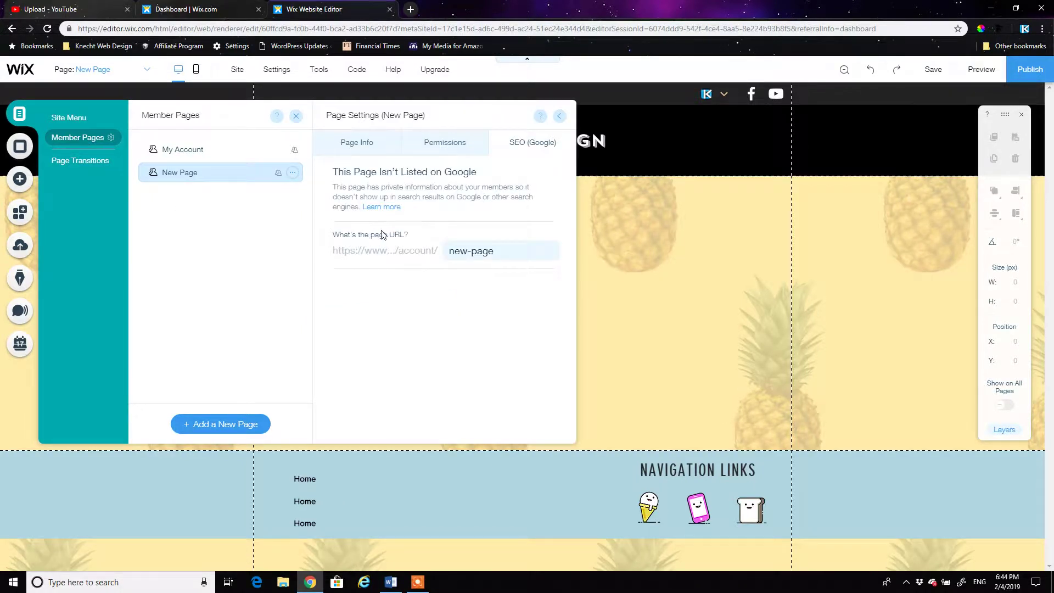
click(497, 252)
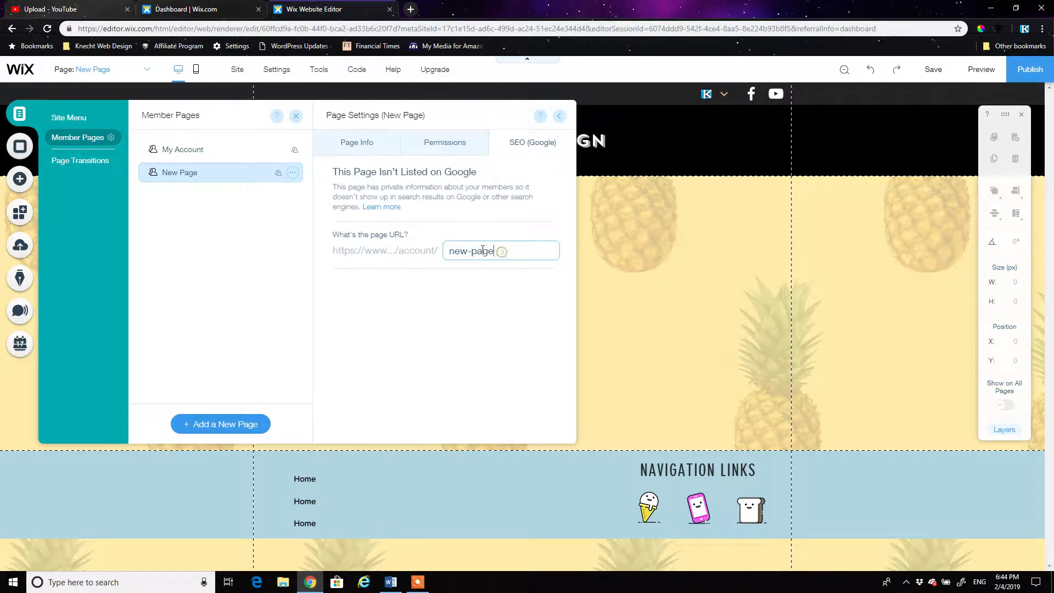
key(ctrl+a)
text(F)
click(404, 333)
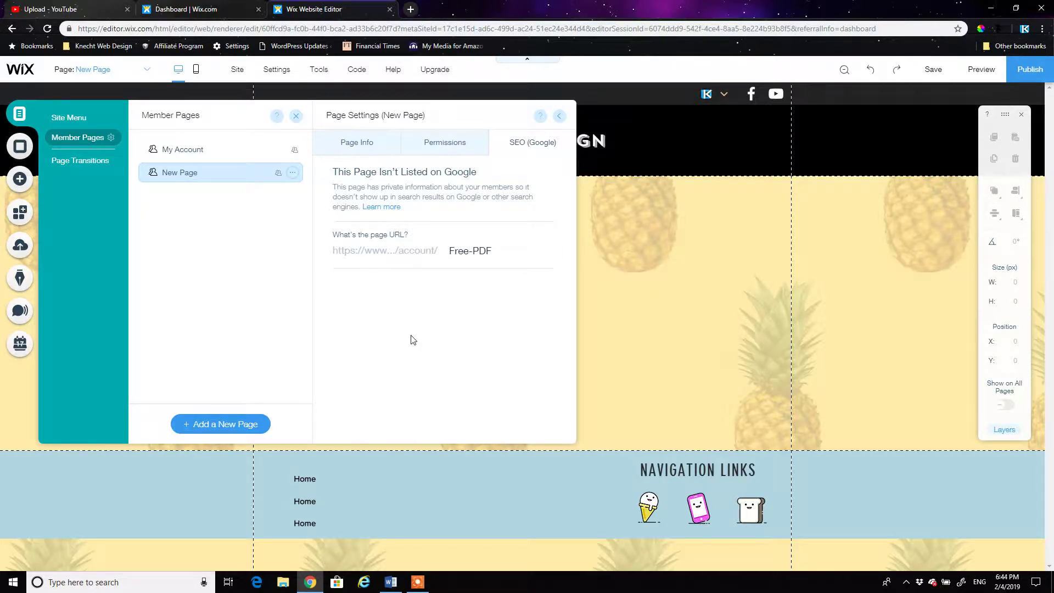
Step: Rename the new page to 'FREE PDF' in its Page Info settings
click(374, 148)
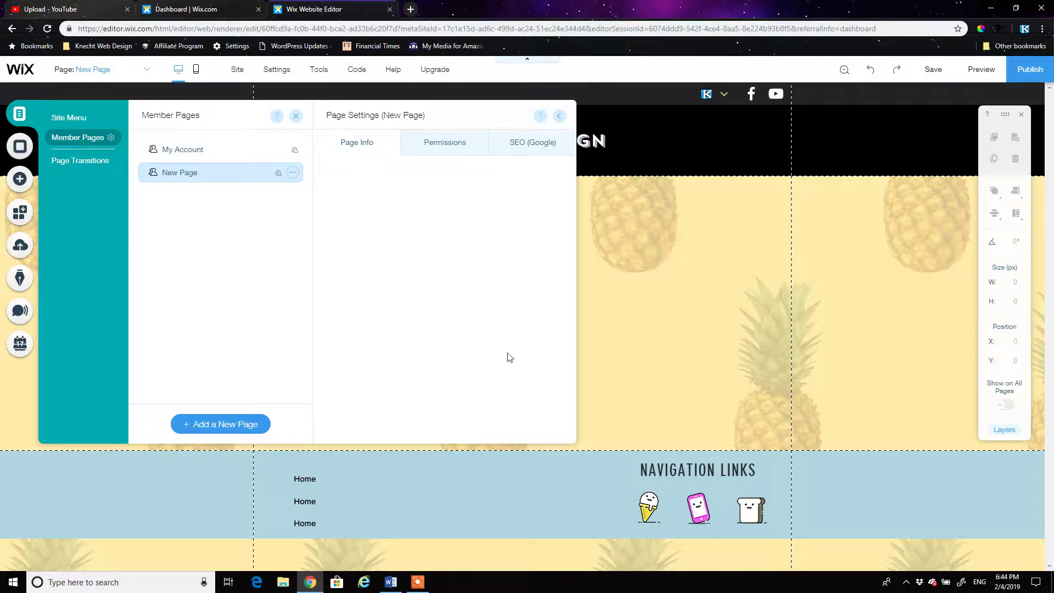
click(384, 232)
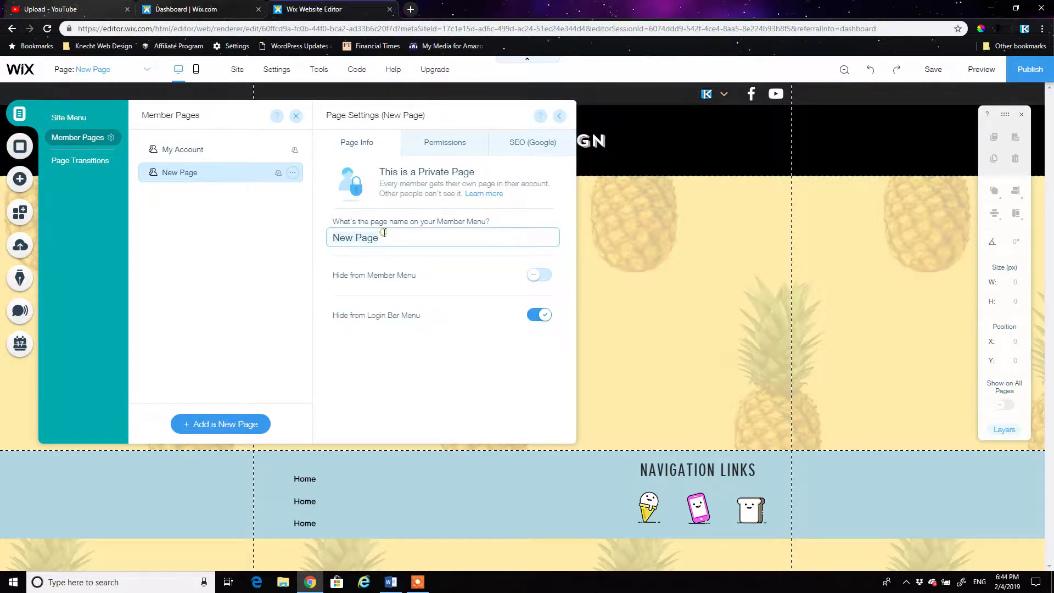
key(ctrl+a)
text(FREE PDF)
key(Return)
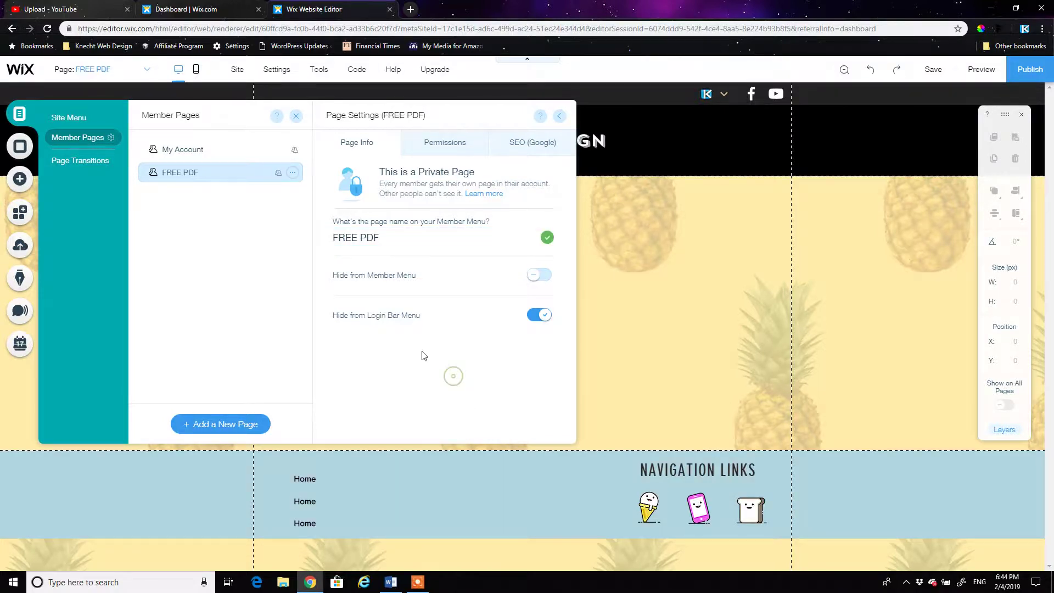
Step: Preview the site to check which pages the login bar's member menu lists
click(558, 115)
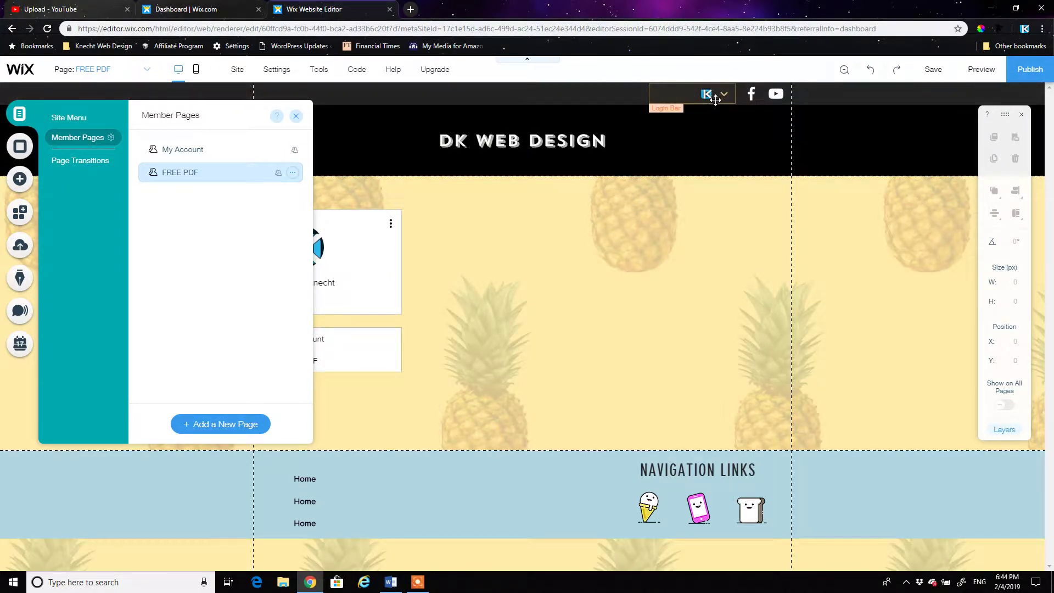
click(296, 115)
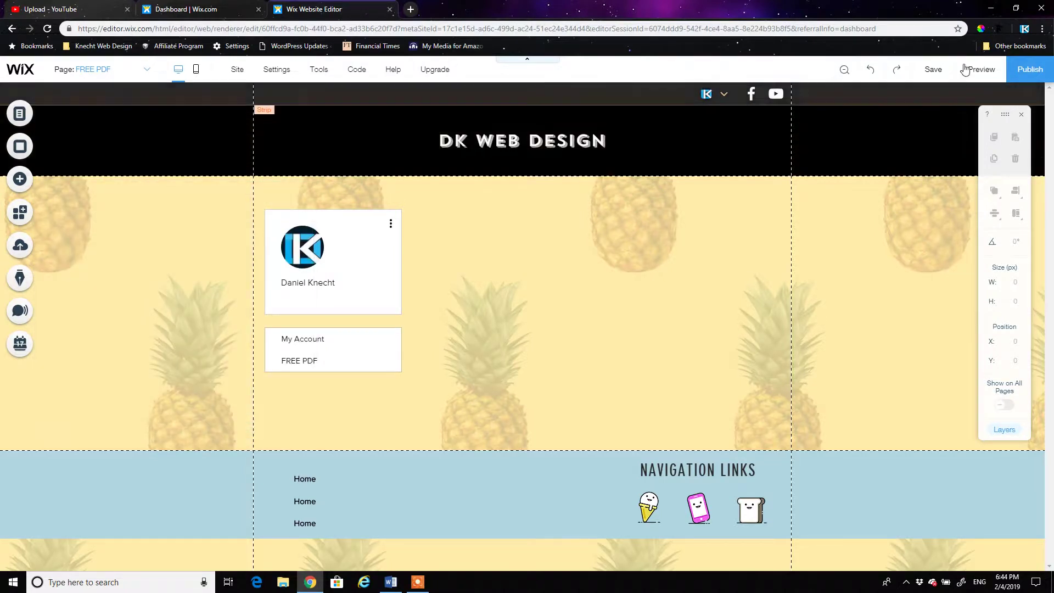
click(980, 70)
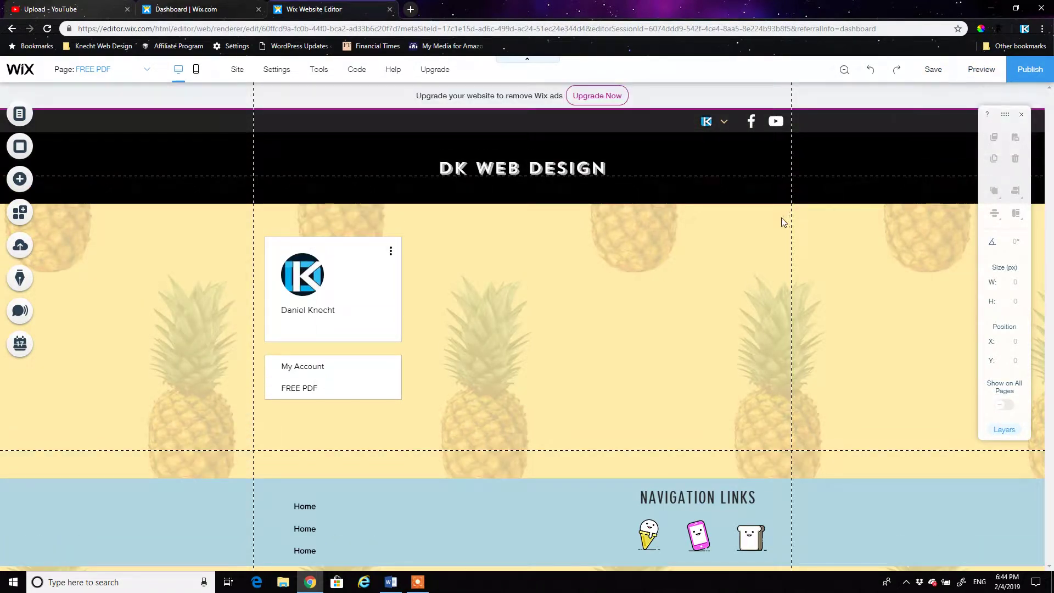
click(724, 122)
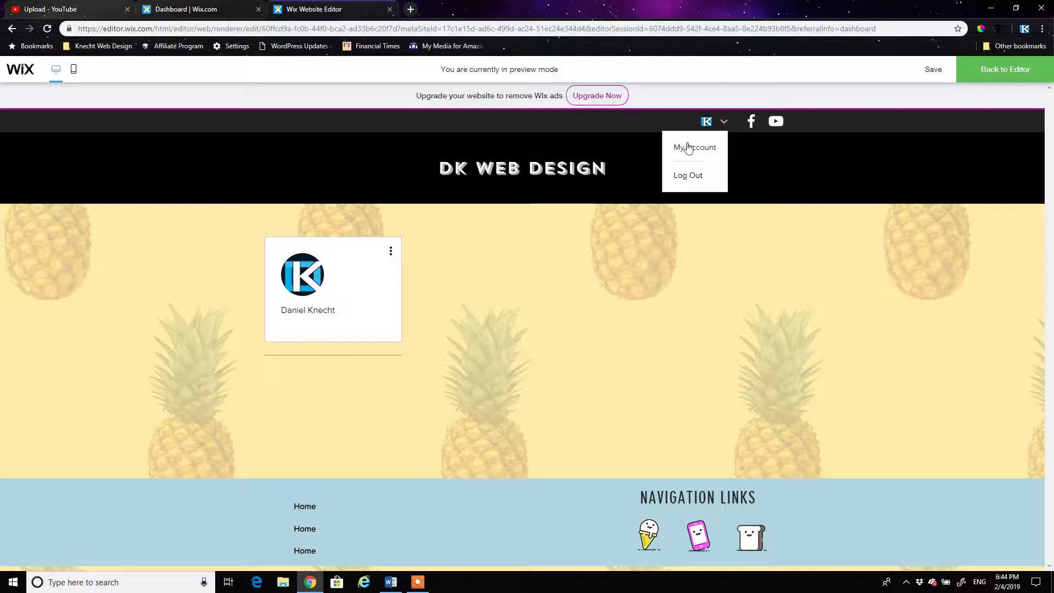
click(693, 147)
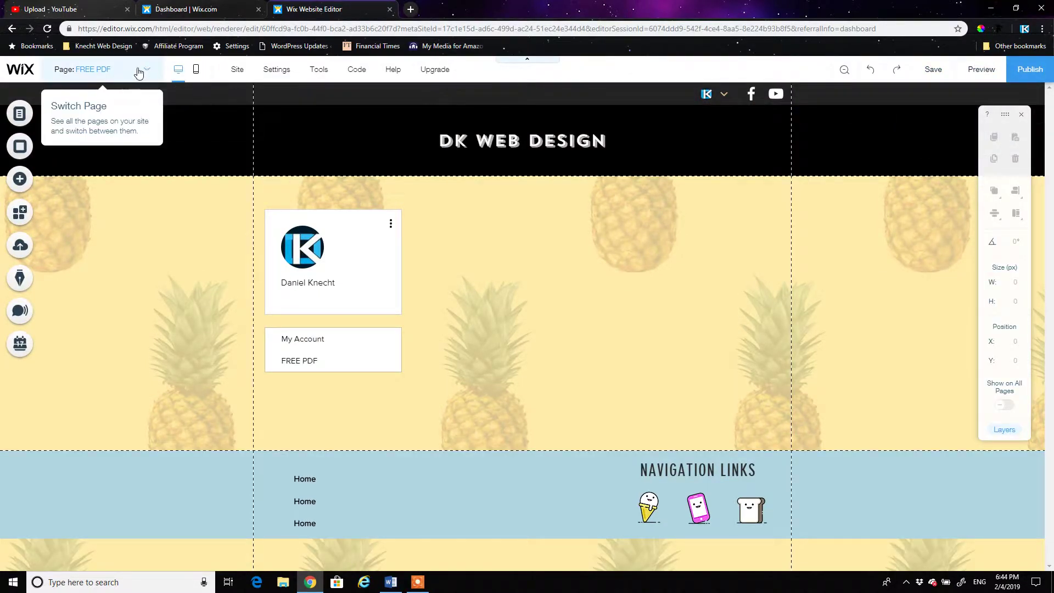
Step: Turn off Hide from Login Bar Menu for FREE PDF and confirm it appears in the member menu
click(94, 69)
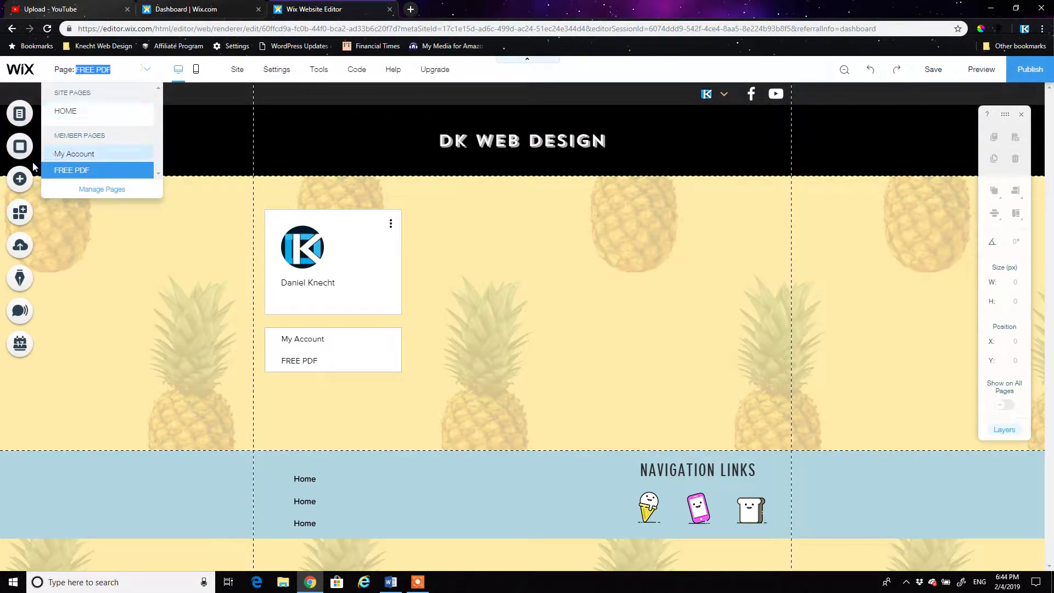
click(19, 114)
click(292, 172)
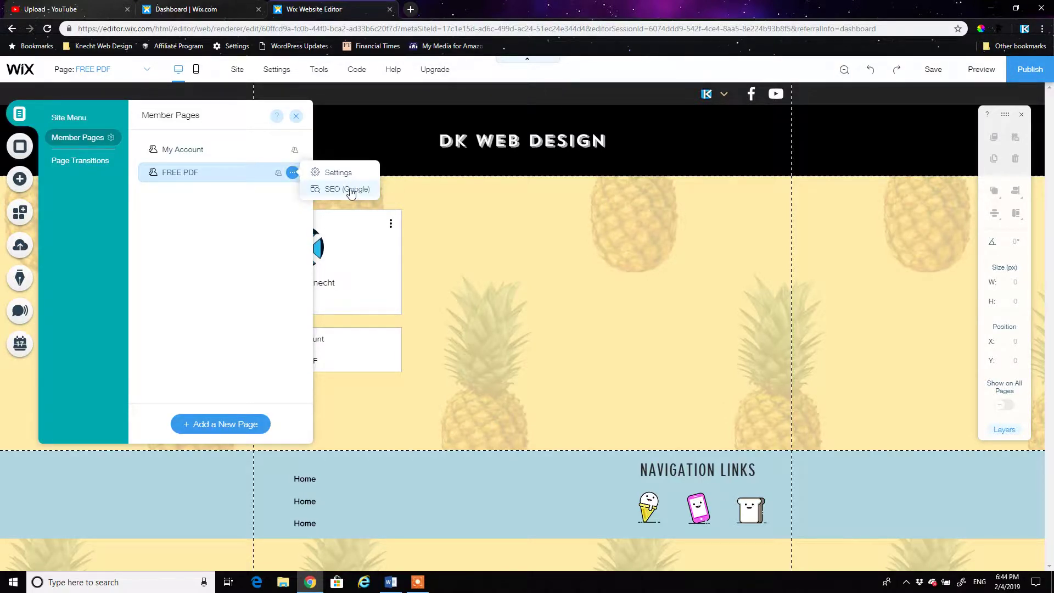
click(335, 172)
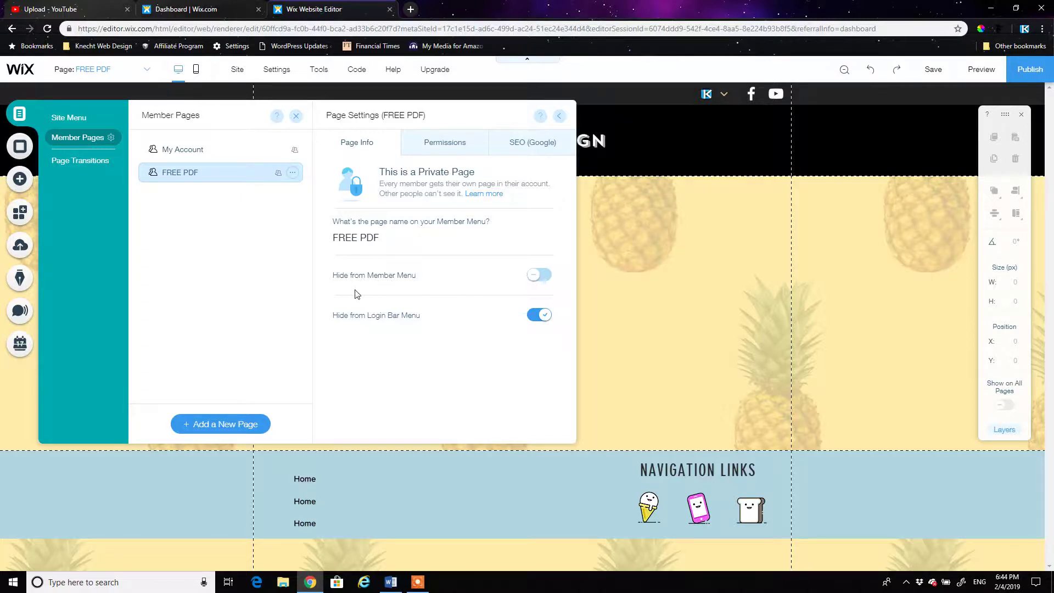
click(546, 317)
click(559, 115)
click(647, 184)
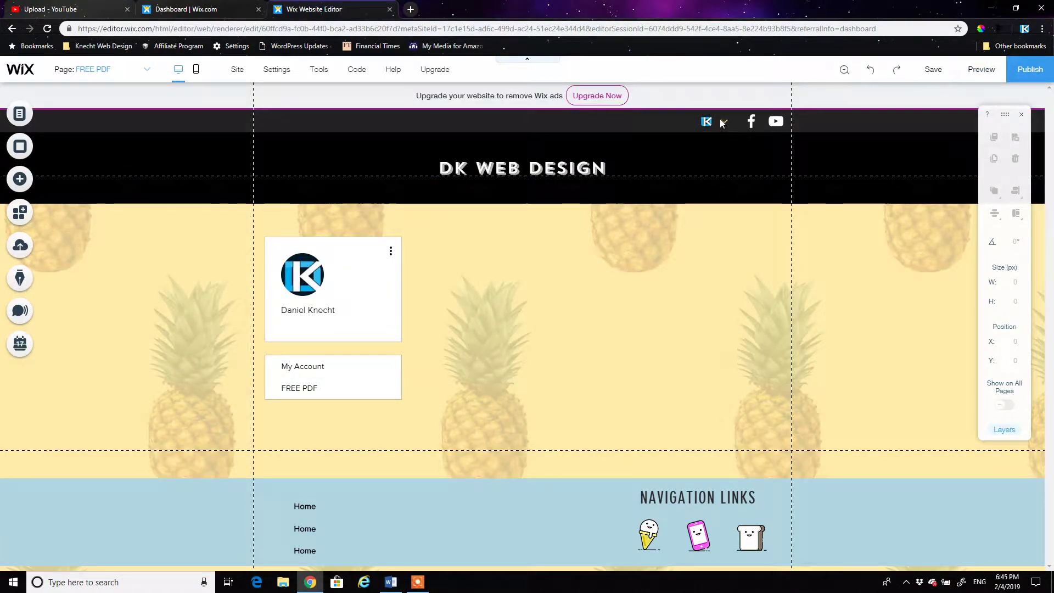
click(724, 122)
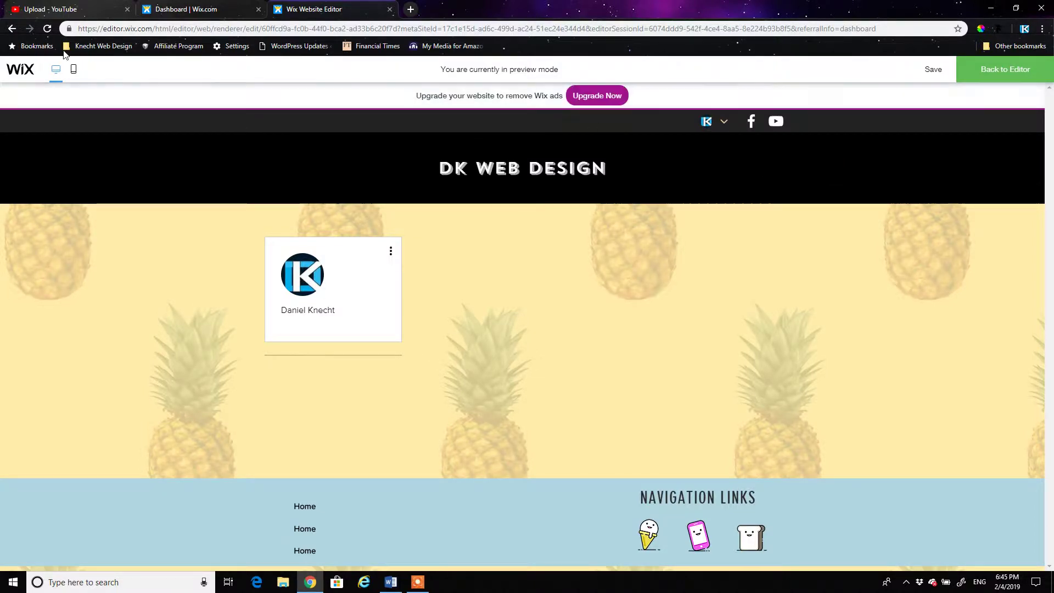
click(987, 75)
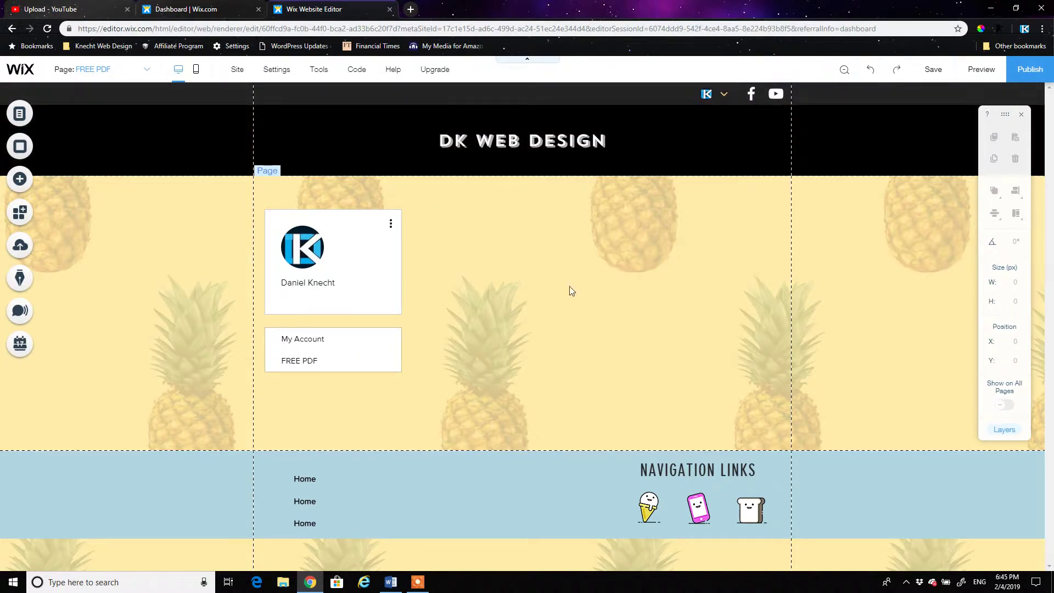
Step: Place a Heading 3 reading 'Download your free pdf here!' and widen it to 581 px
click(20, 179)
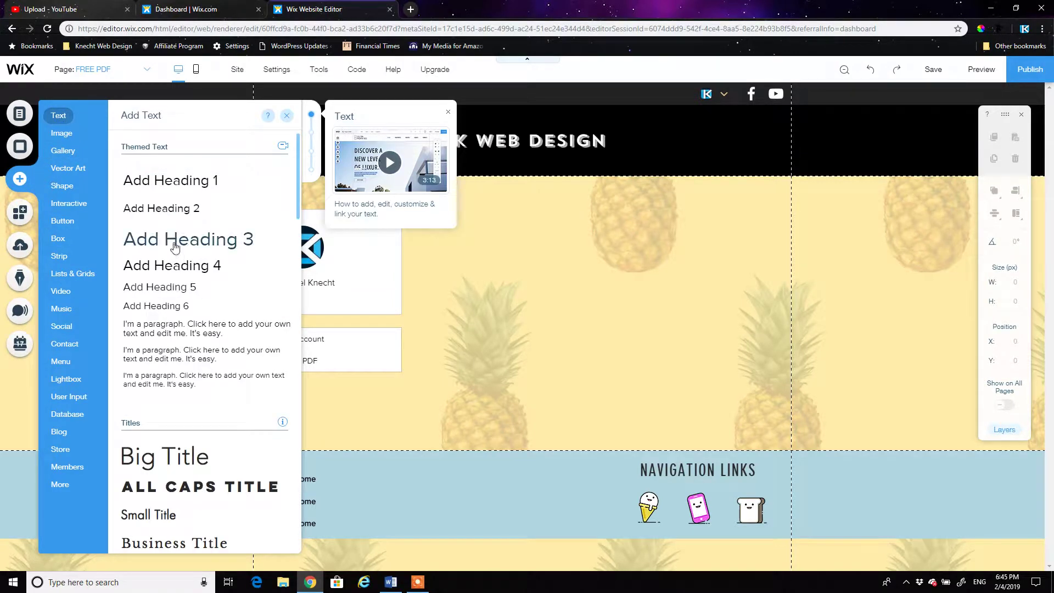
drag(169, 242, 475, 236)
double_click(475, 236)
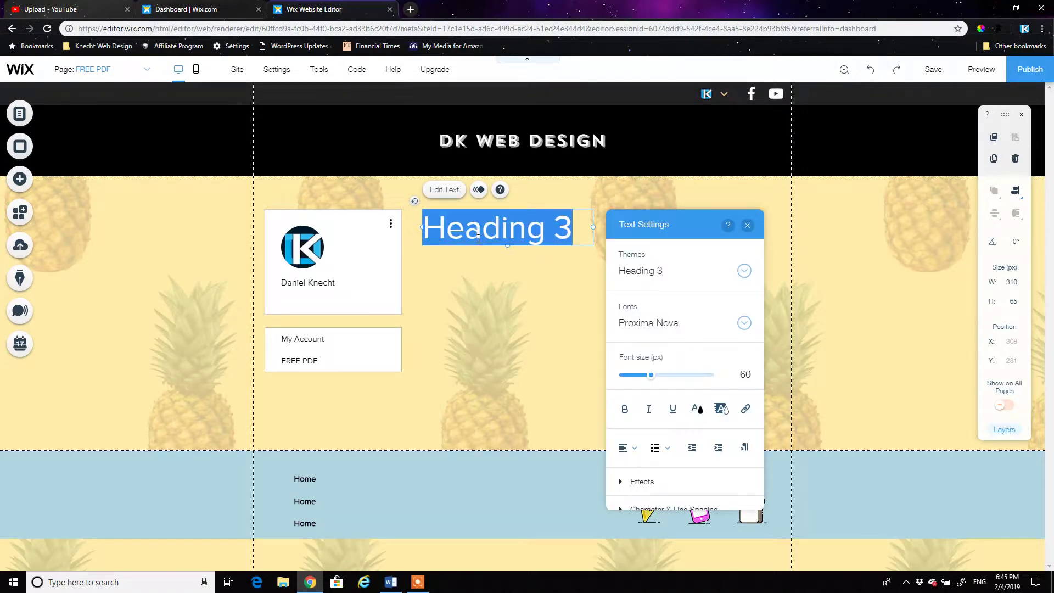
text(Download your free p)
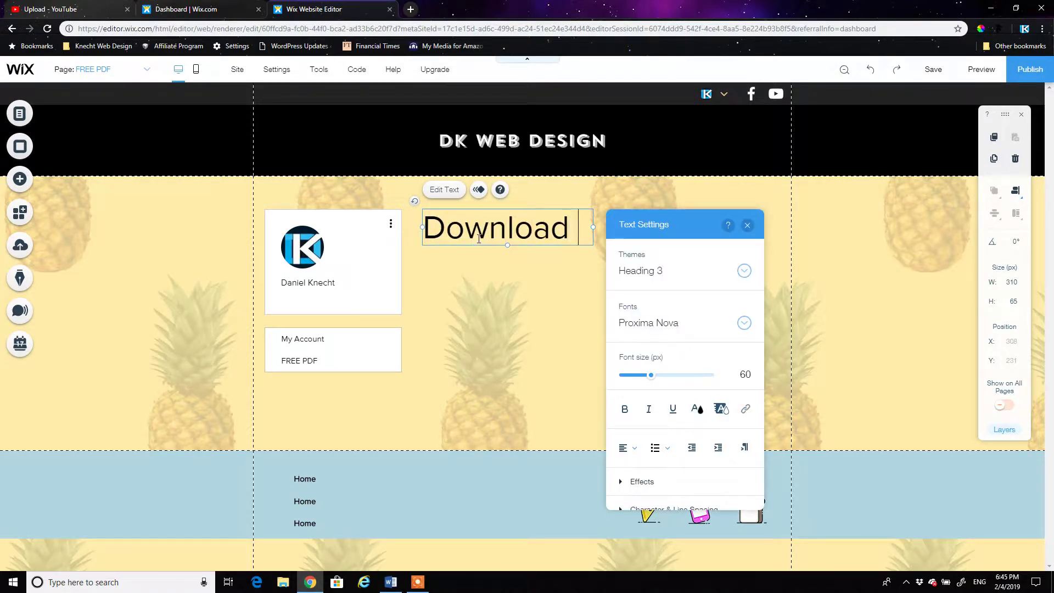
text(df here!)
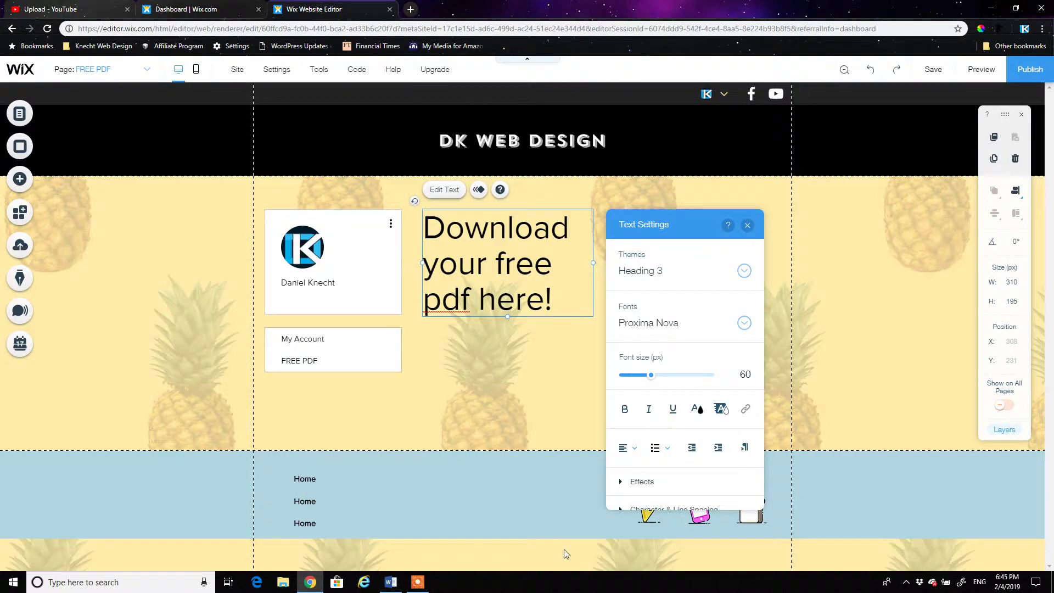
click(538, 427)
click(587, 263)
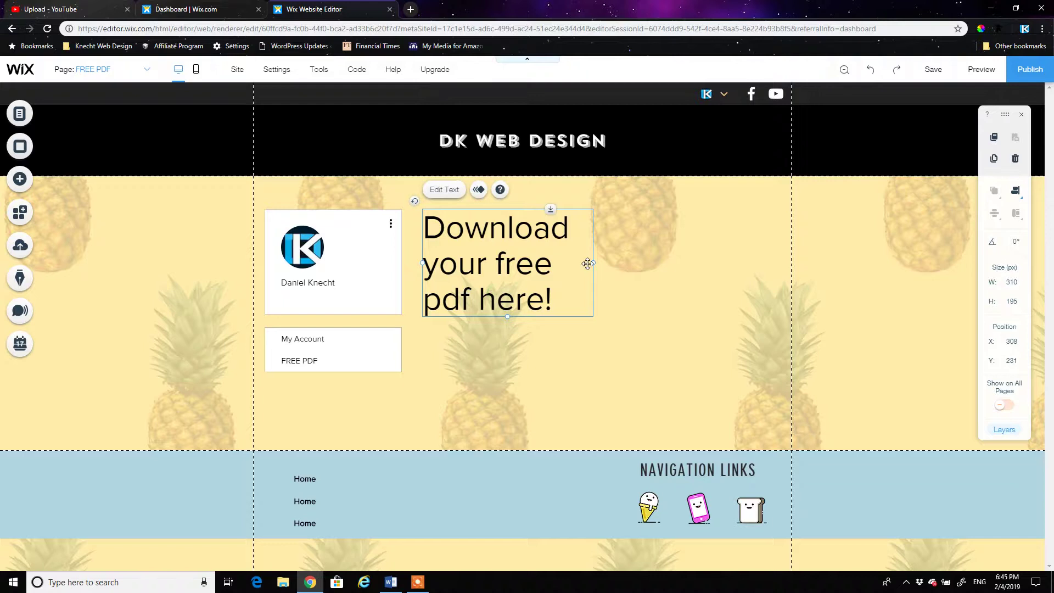
drag(590, 261, 741, 257)
click(636, 390)
click(494, 236)
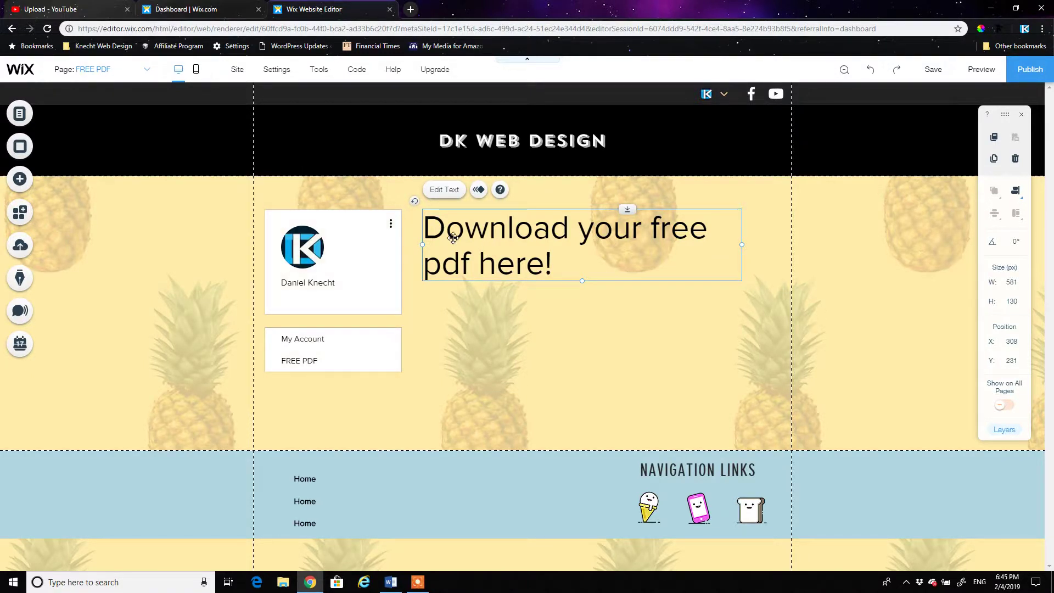
Step: Link the heading text to the document 'test document upload.pdf'
double_click(503, 242)
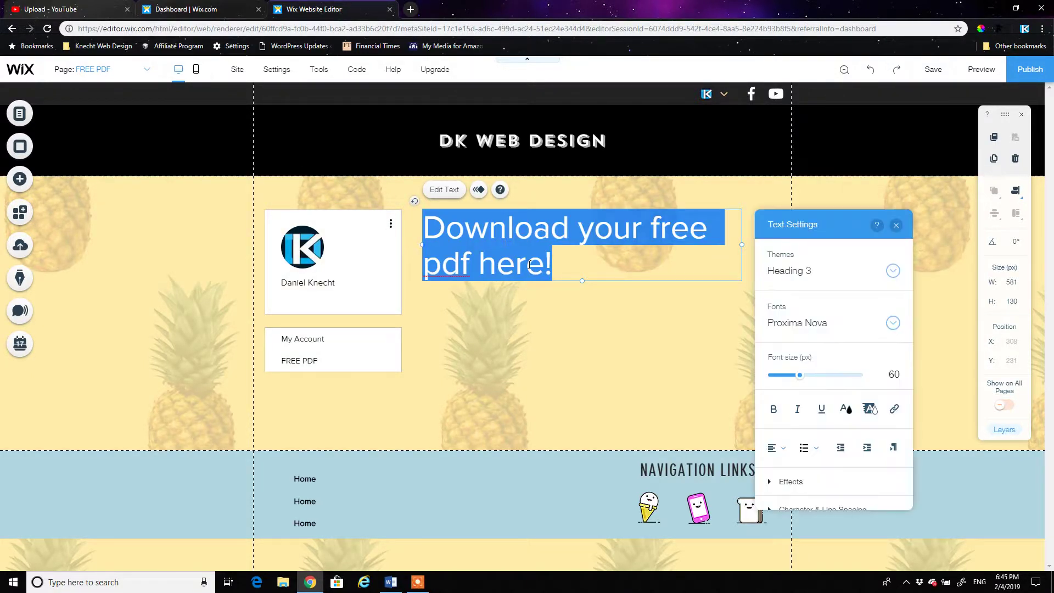
click(895, 410)
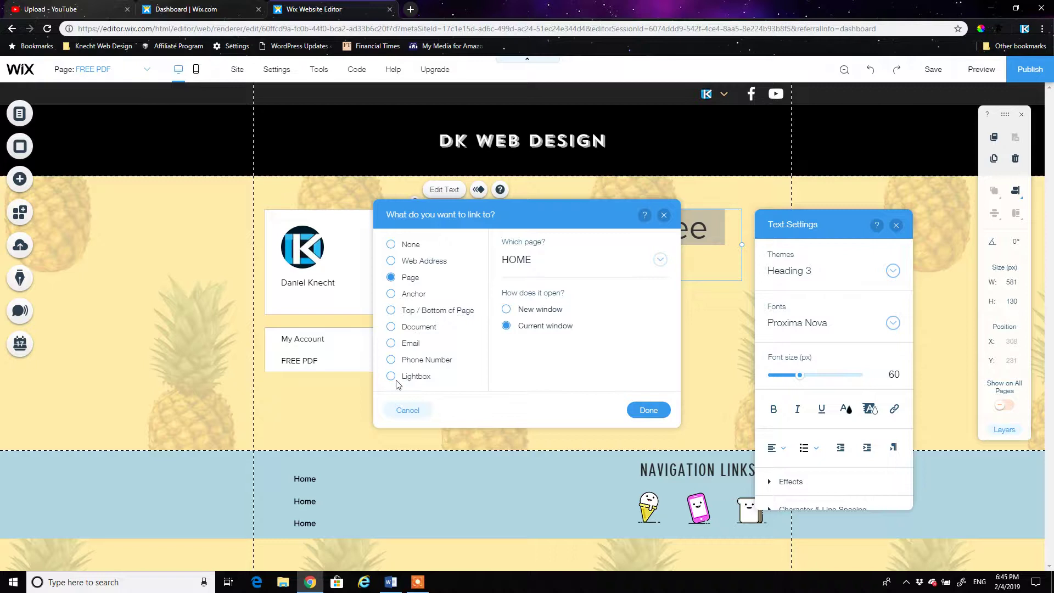
click(391, 328)
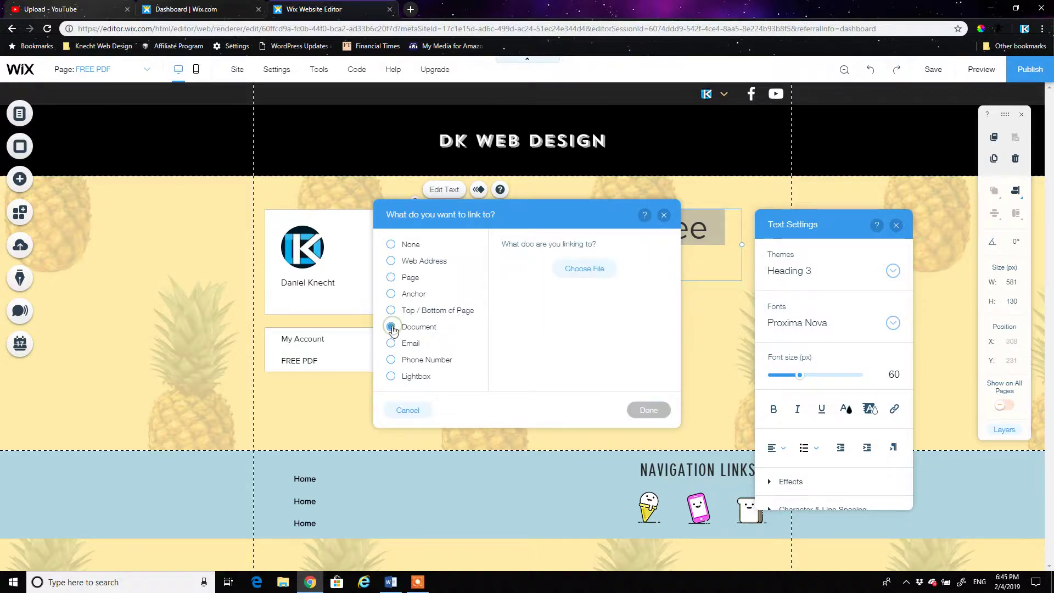
click(575, 268)
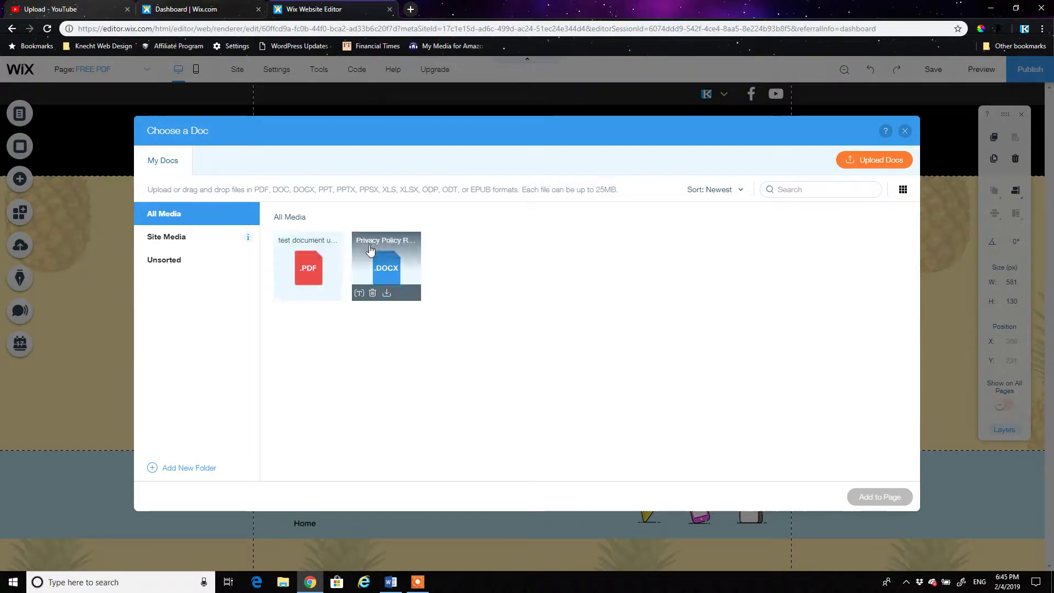
click(303, 264)
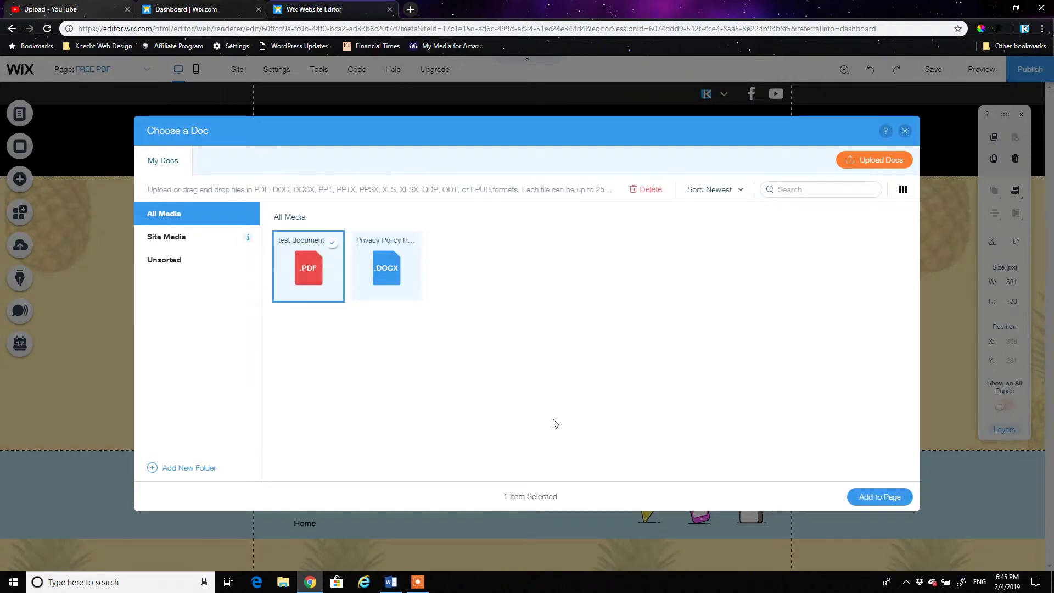
click(869, 498)
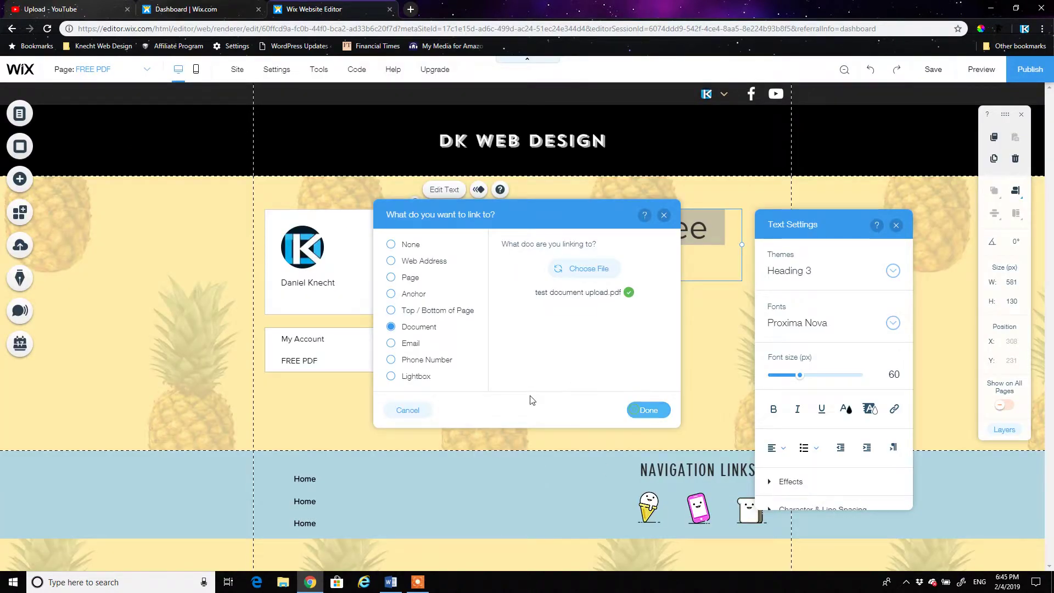
click(648, 410)
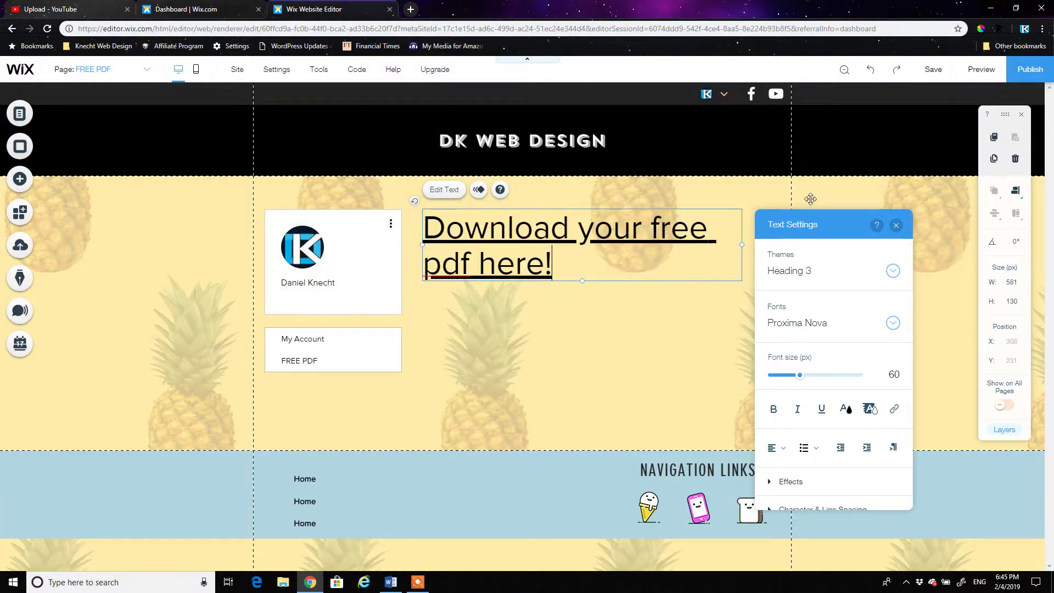
Step: Colour the heading text blue #0066FF, adding that blue to My Colors
double_click(601, 255)
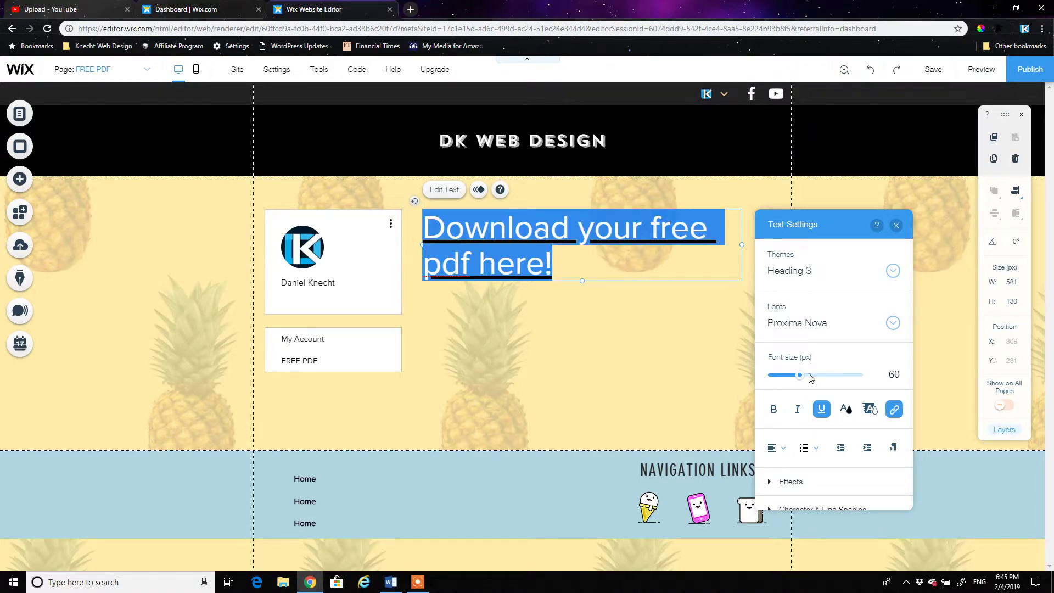
click(845, 410)
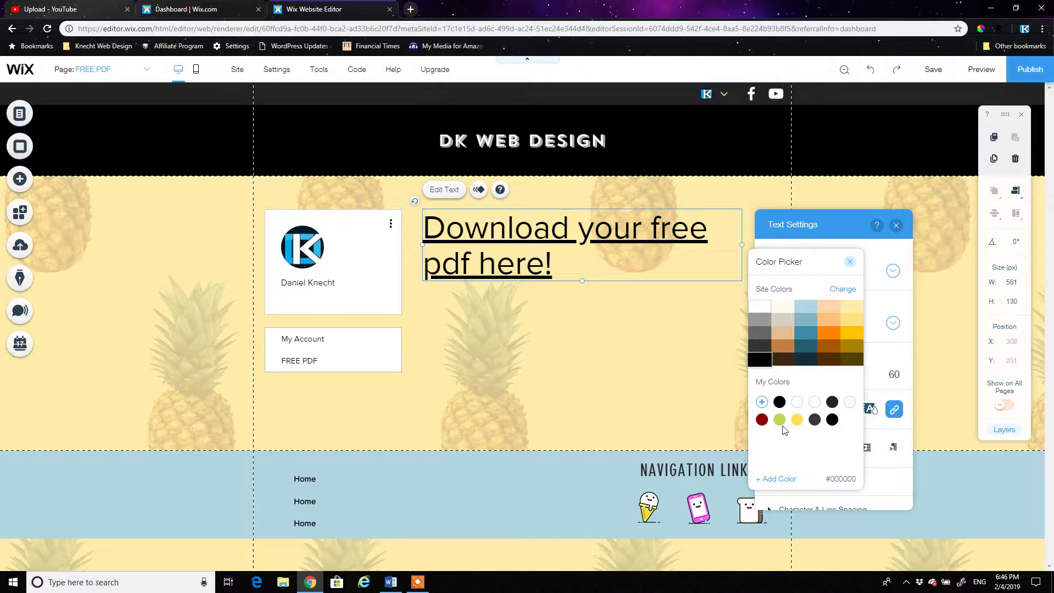
click(761, 402)
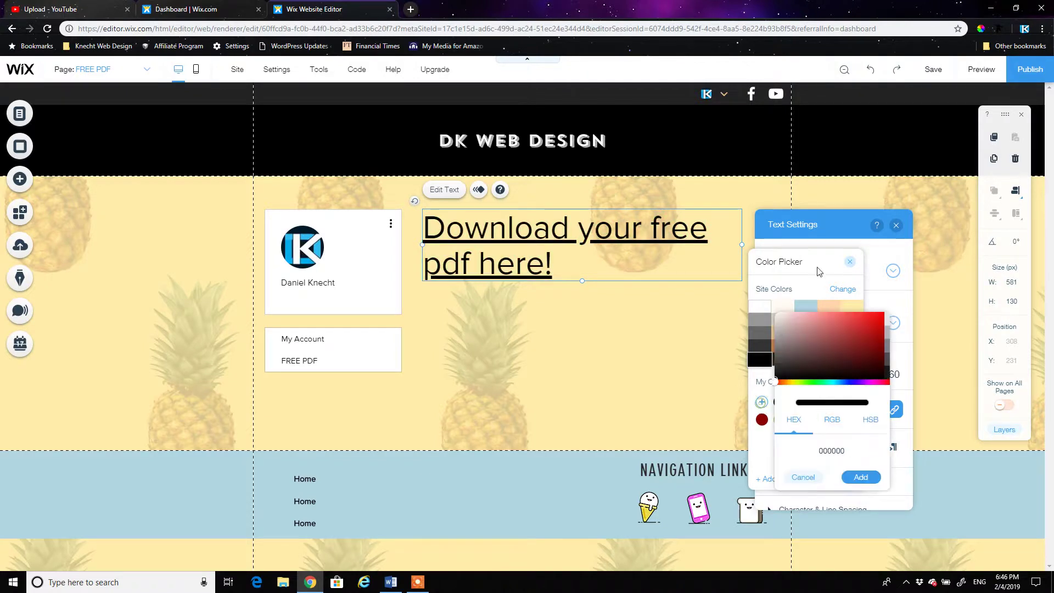
click(843, 383)
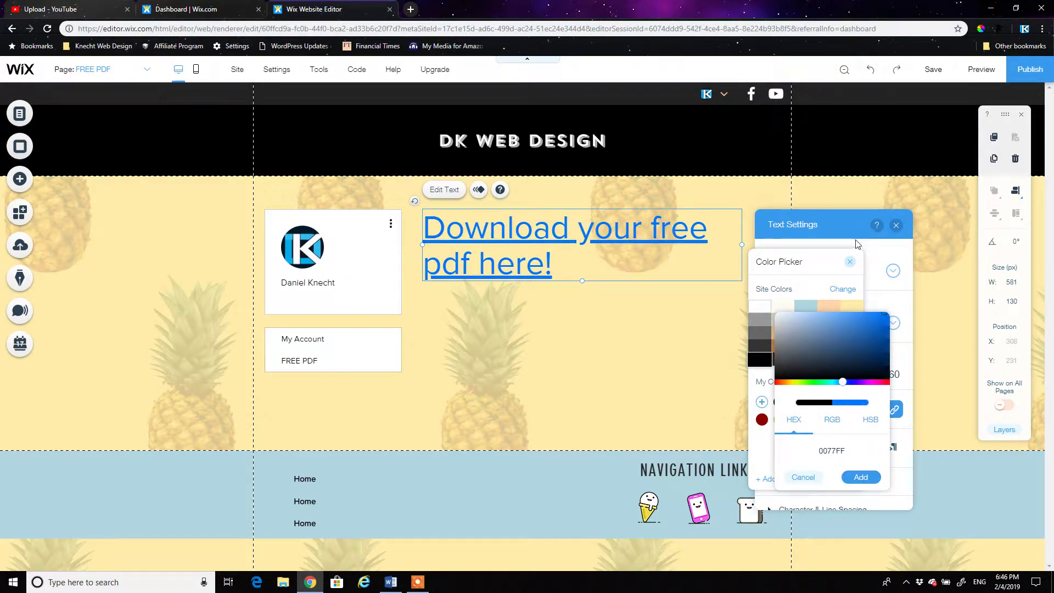
click(849, 263)
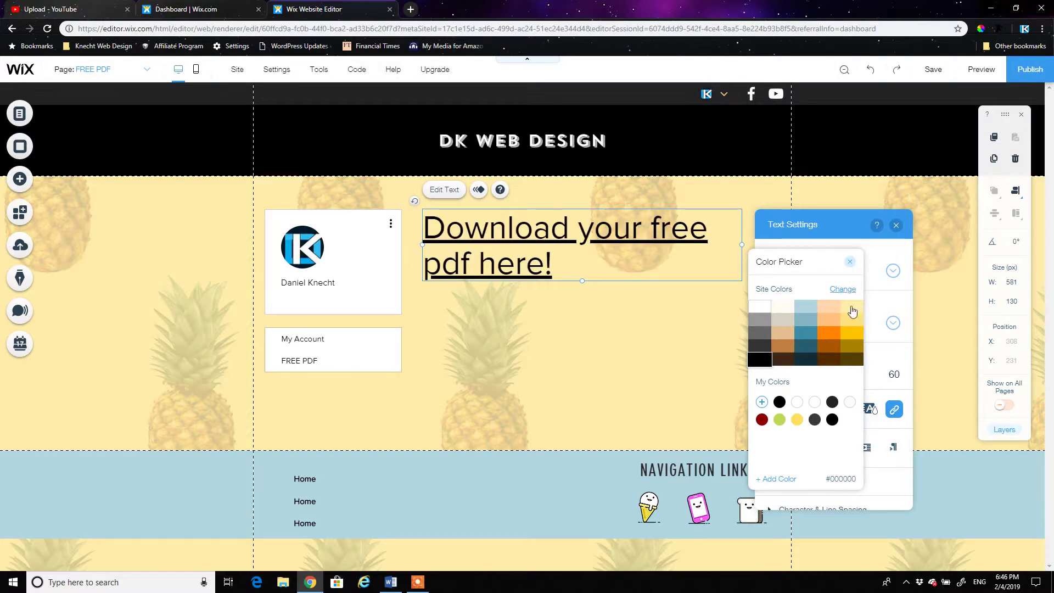
click(761, 401)
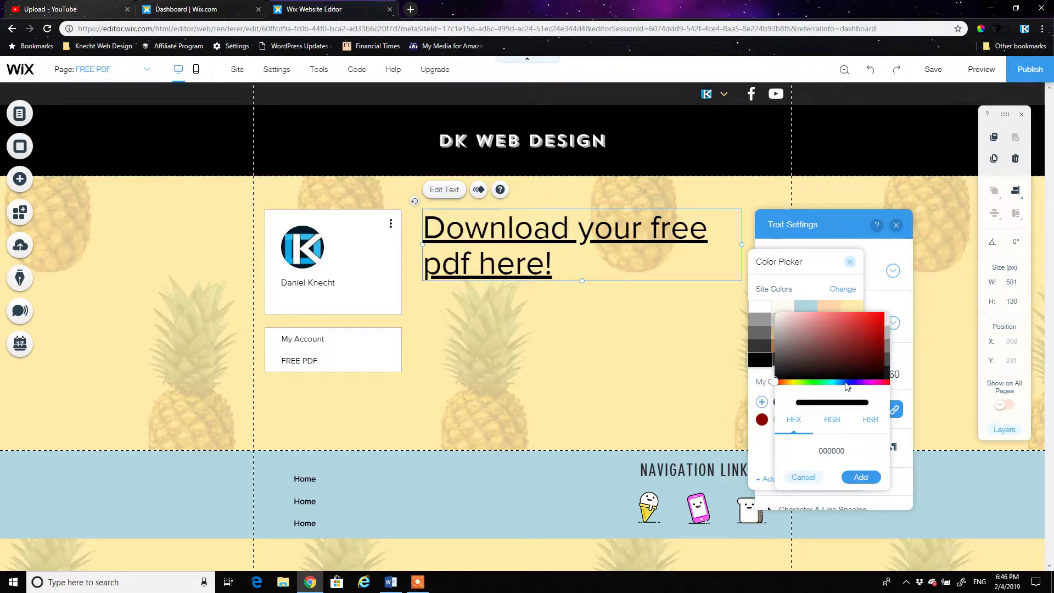
click(845, 383)
click(855, 477)
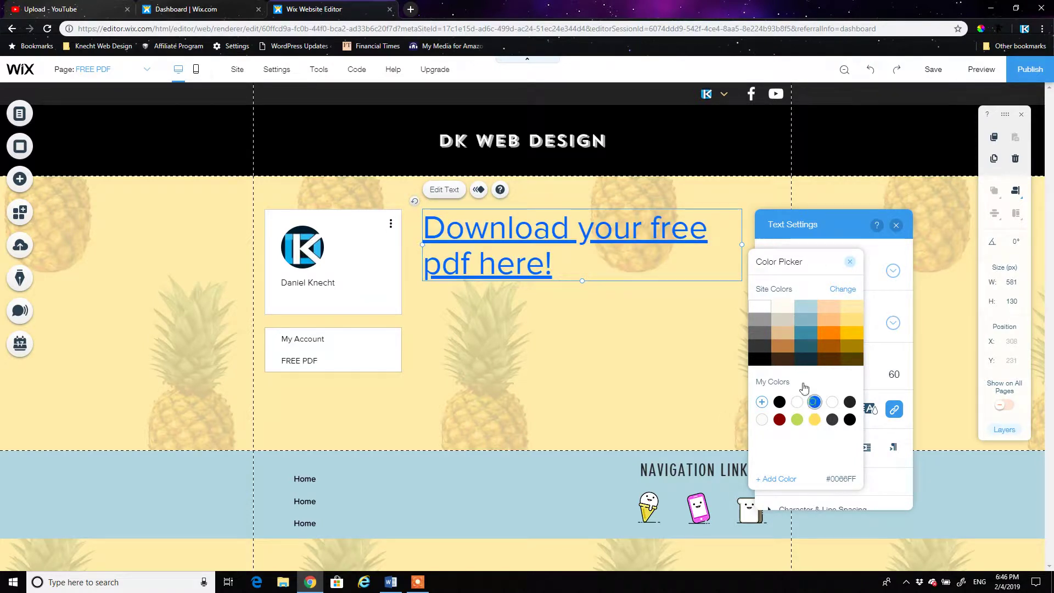
click(849, 261)
click(896, 226)
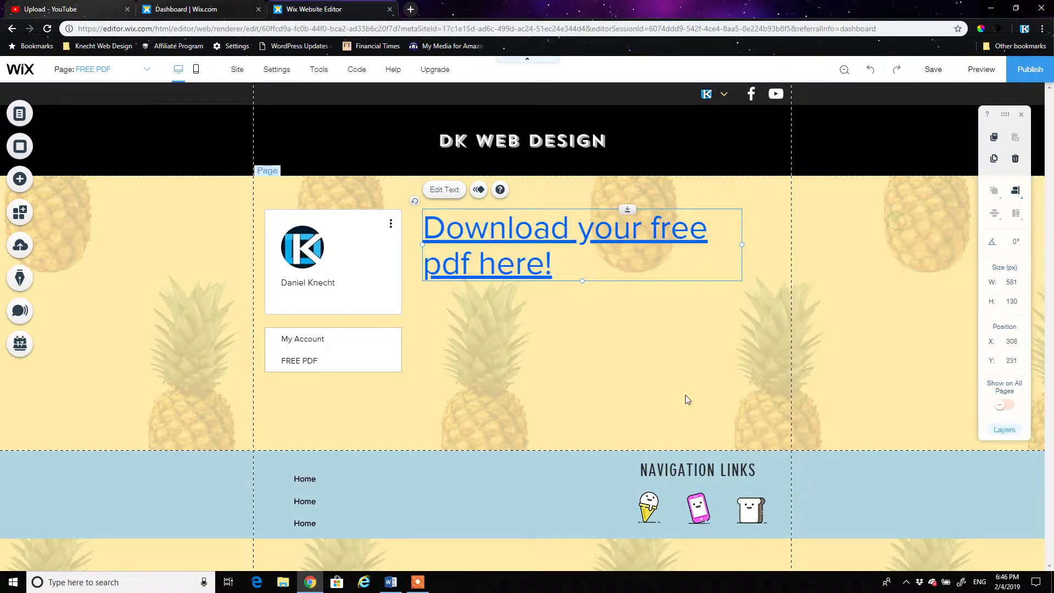
click(686, 395)
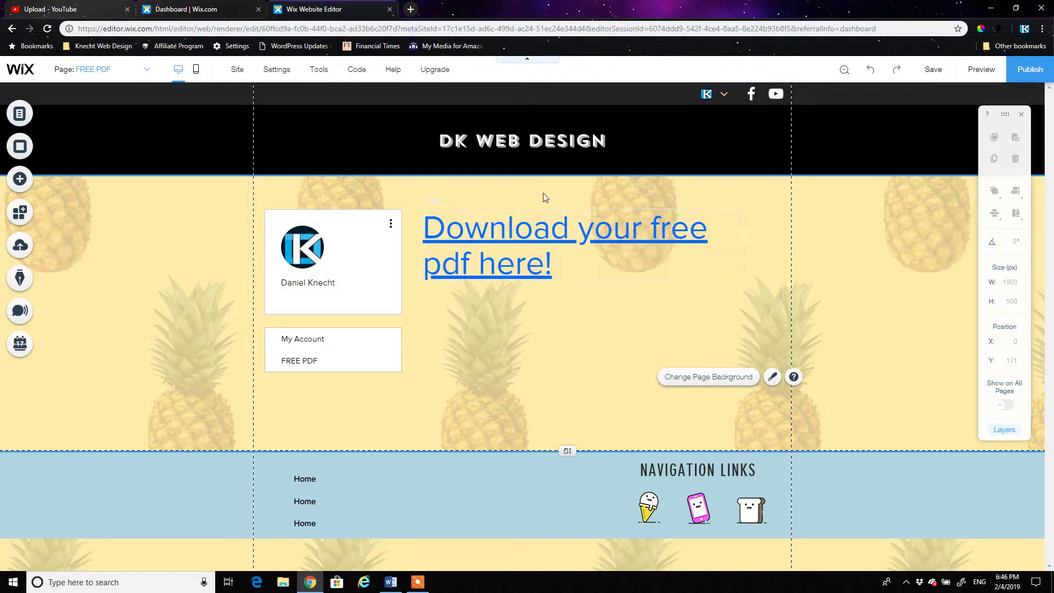
Step: Open the FREE PDF page settings via Manage Pages and review its SEO and Permissions tabs
click(137, 68)
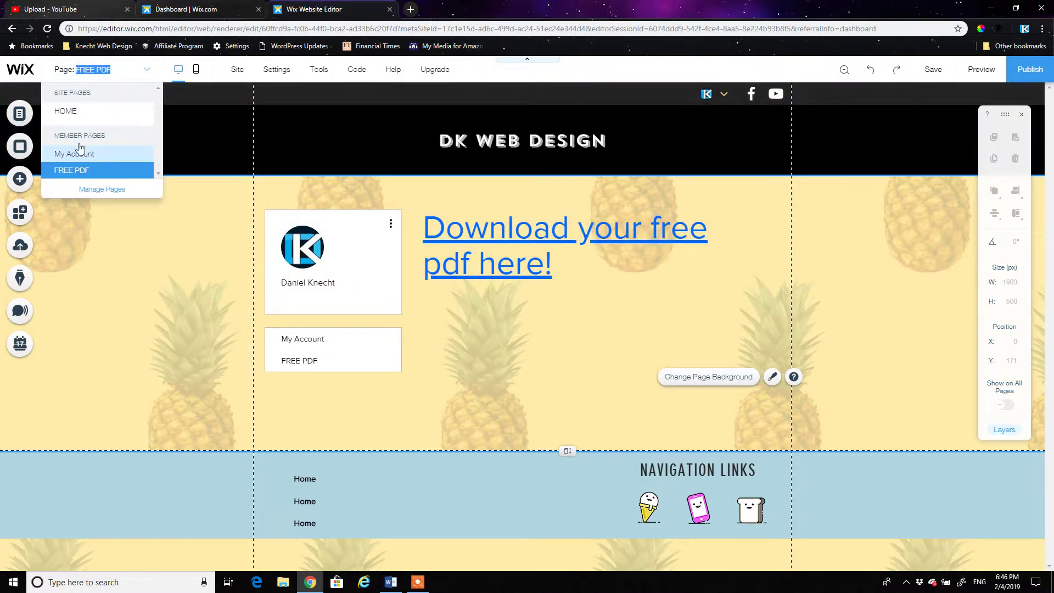
click(99, 189)
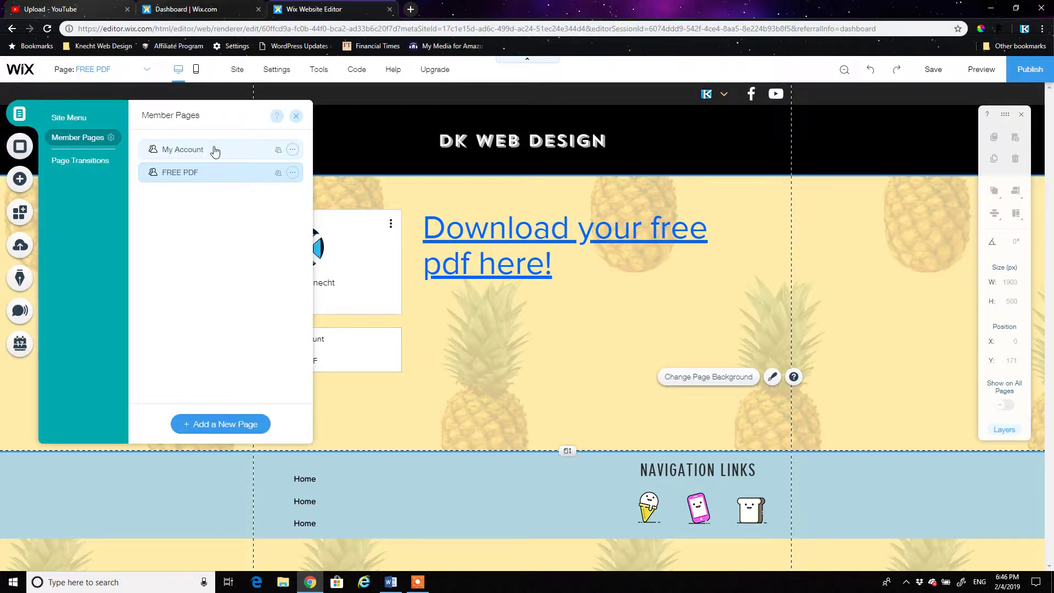
click(292, 172)
click(321, 173)
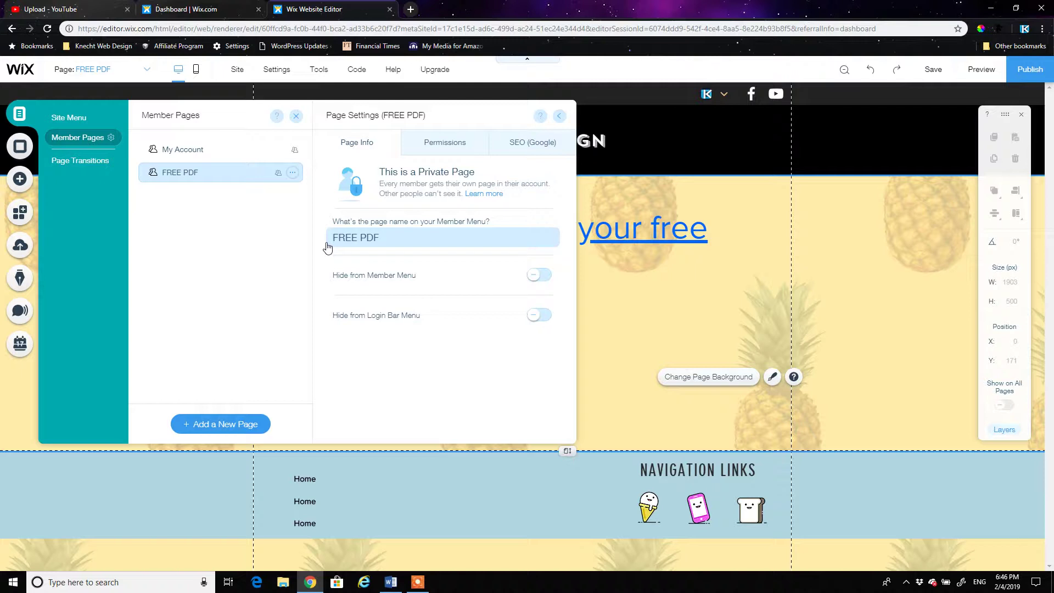
click(535, 143)
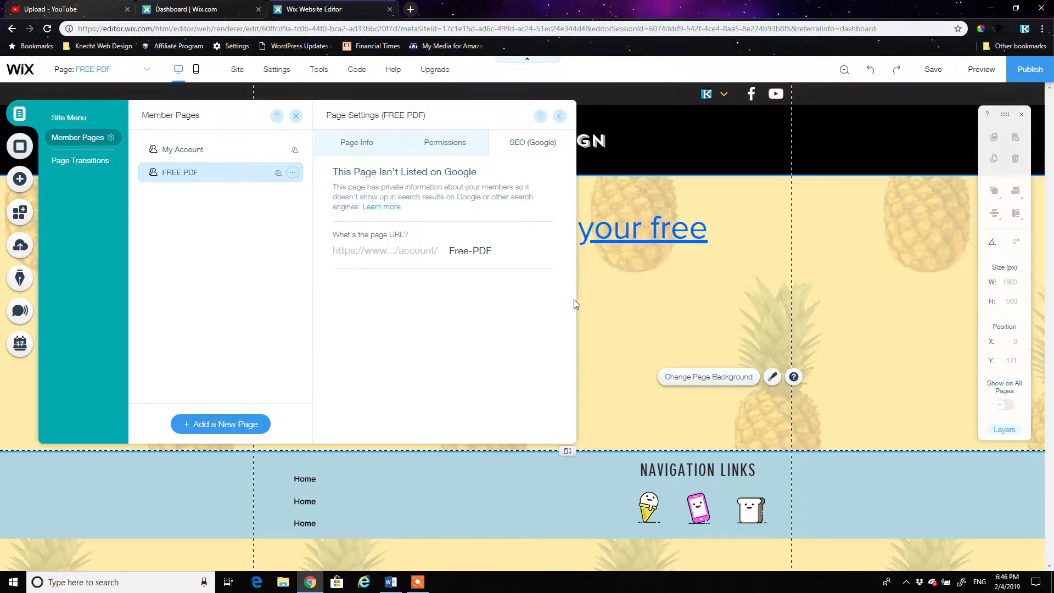
click(446, 141)
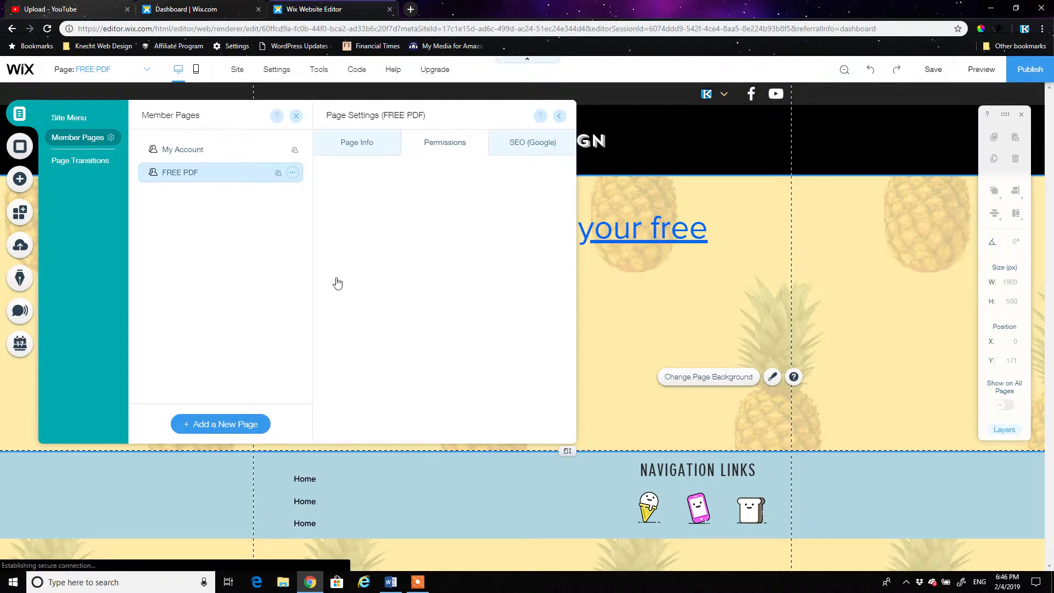
click(548, 146)
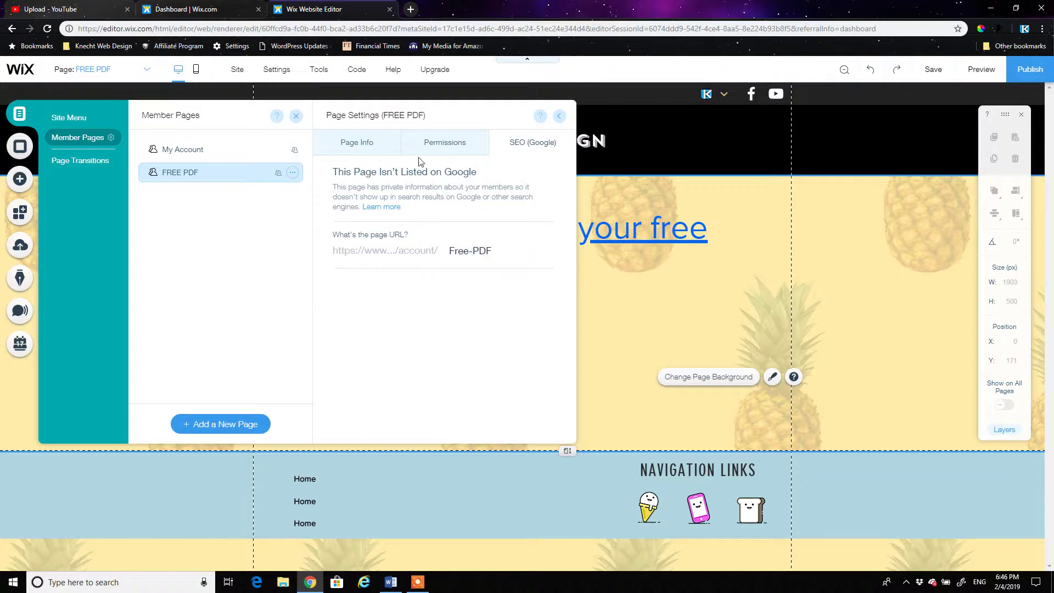
click(433, 148)
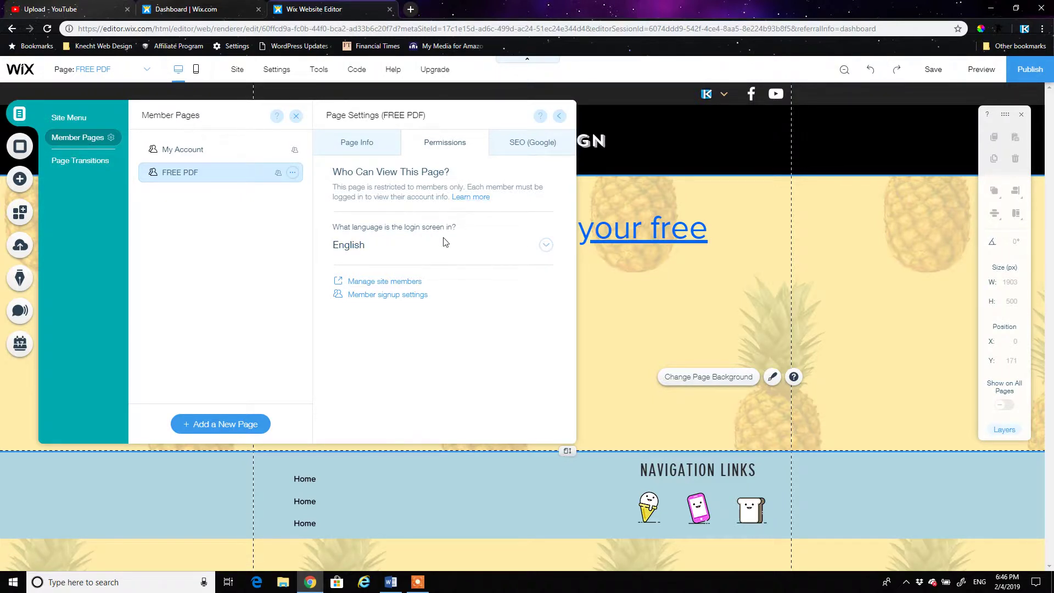
Step: Set member signup to People I approve with New member signup shown first, then close the panels
click(384, 296)
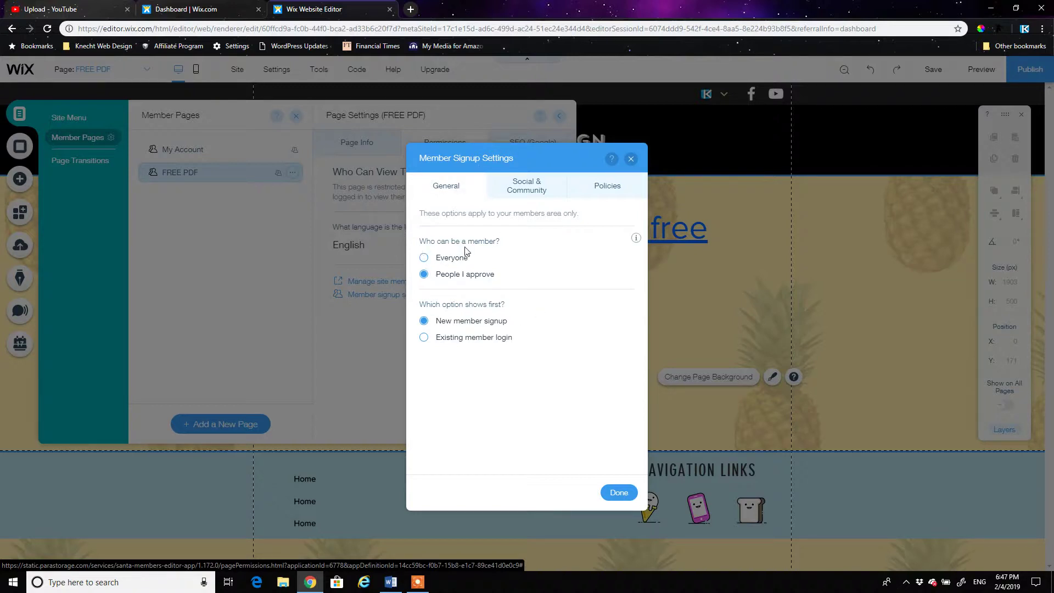
click(425, 259)
click(425, 276)
click(447, 340)
click(426, 324)
click(433, 339)
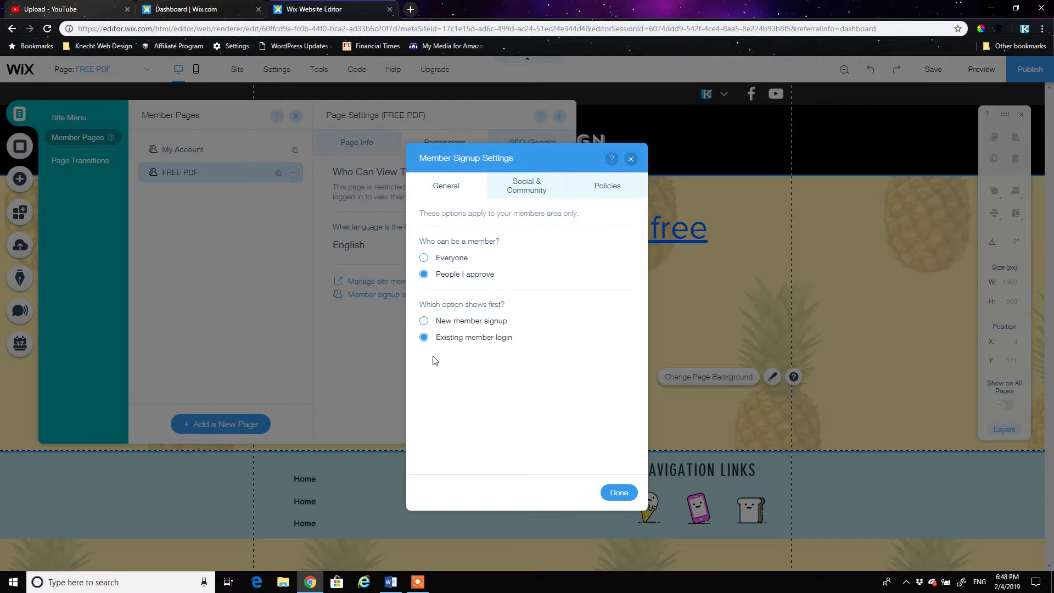
click(424, 321)
click(618, 492)
click(559, 117)
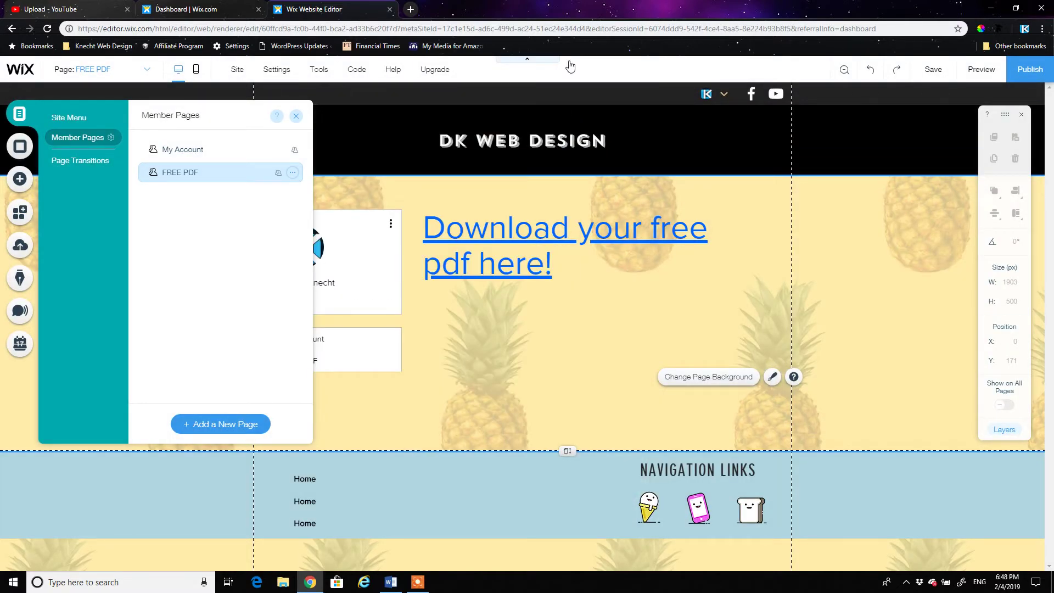
Step: Close the member pages panel, publish the site, and view the live site in a new tab
click(296, 116)
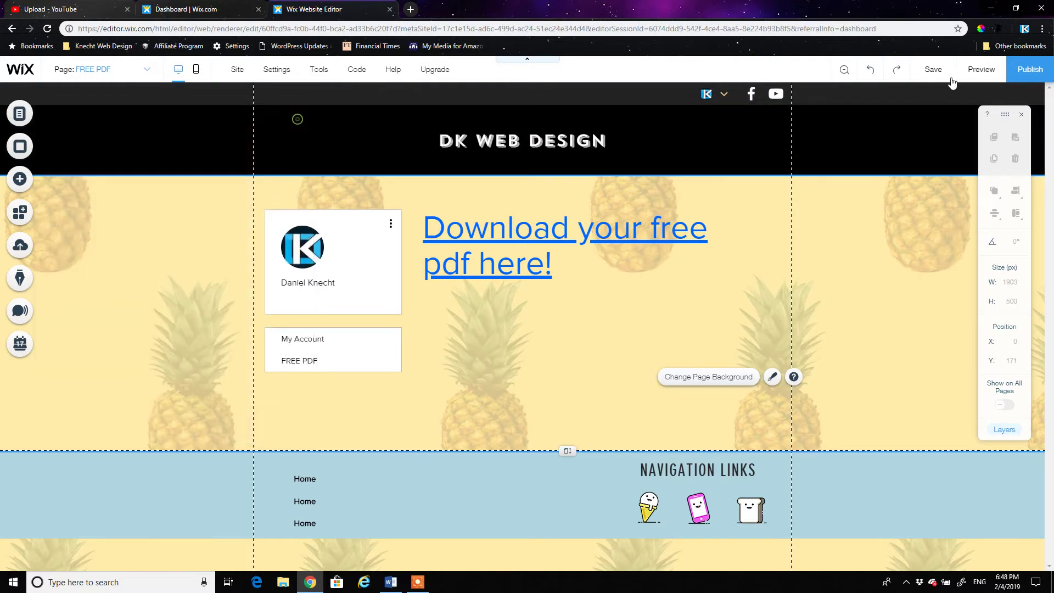
click(1030, 69)
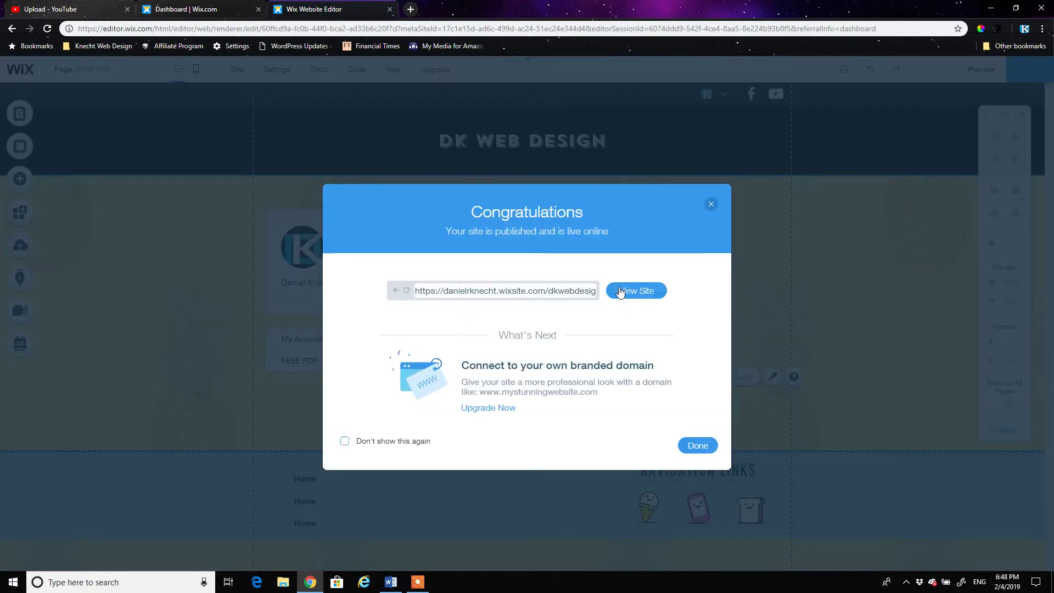
click(624, 296)
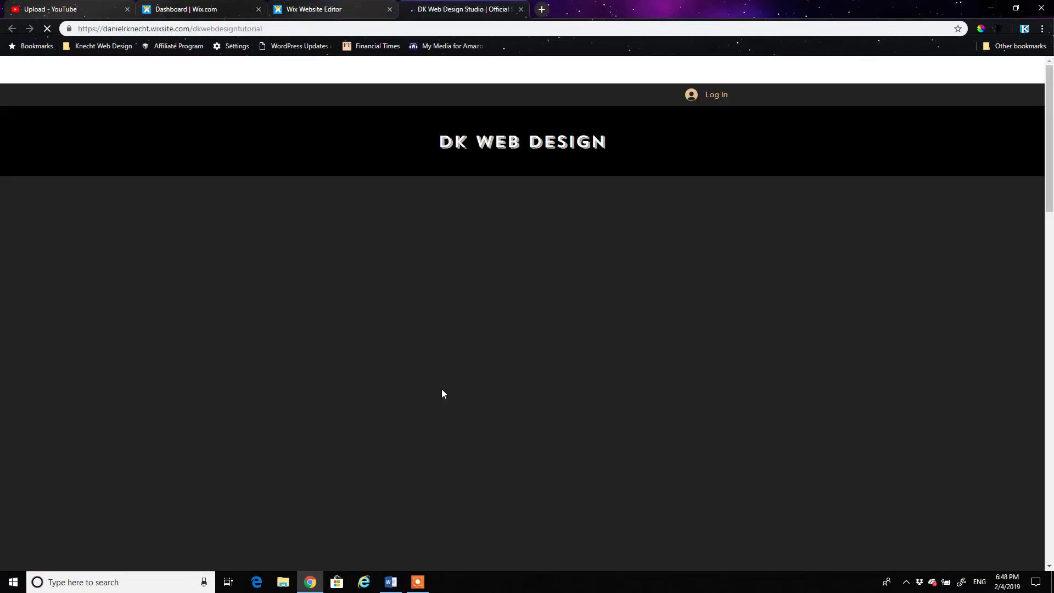
Step: Log in to the live site as a member using the first Google account
click(717, 98)
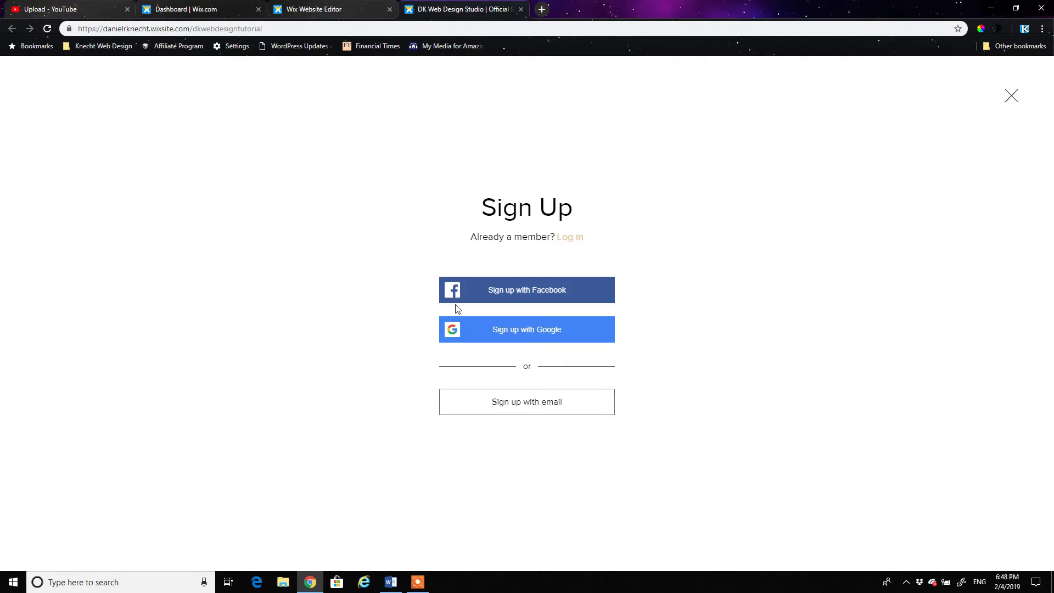
click(568, 236)
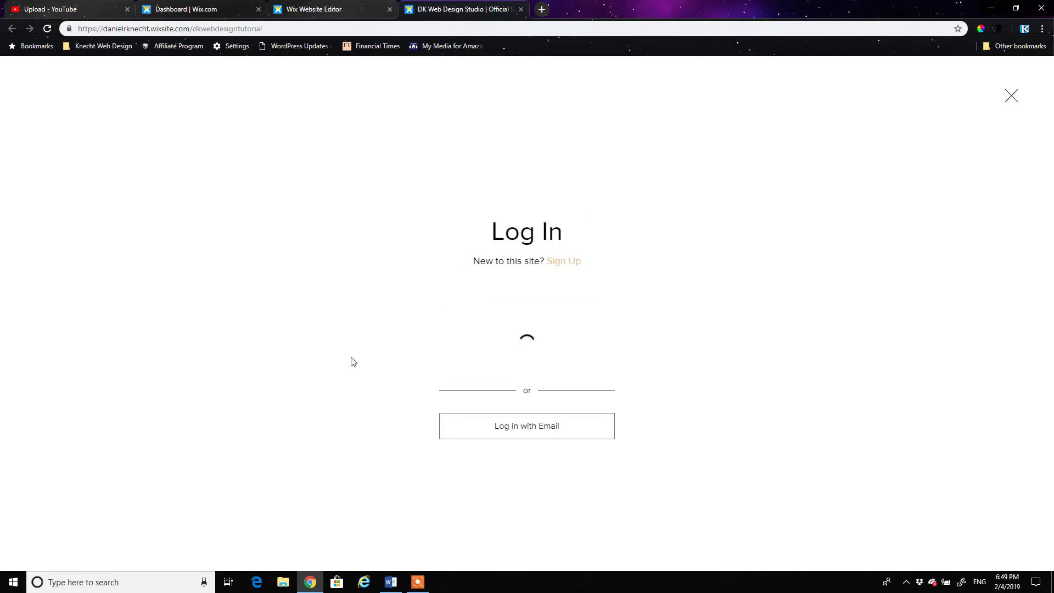
click(535, 359)
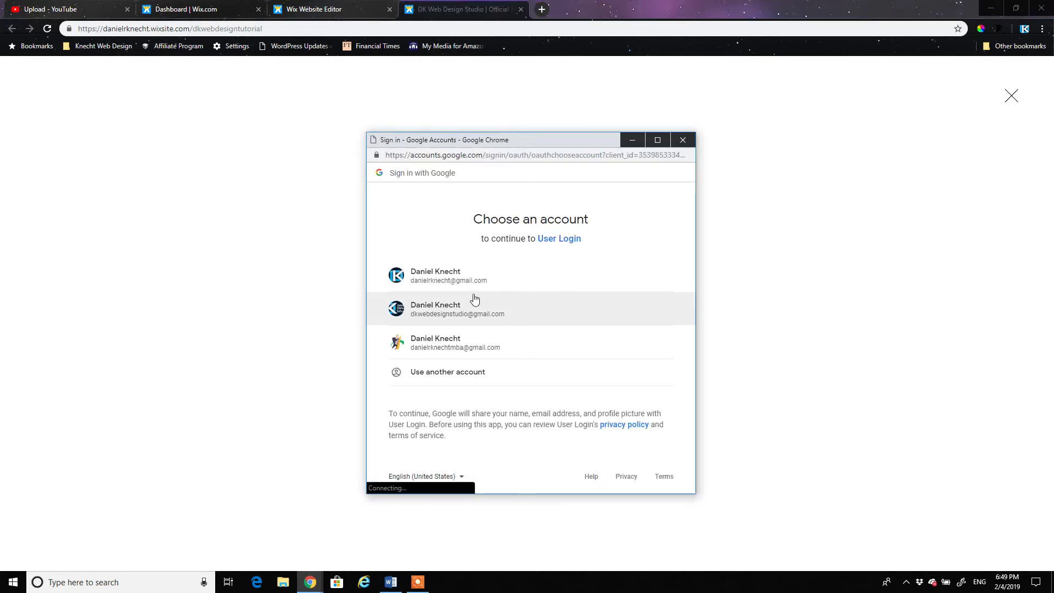
click(464, 277)
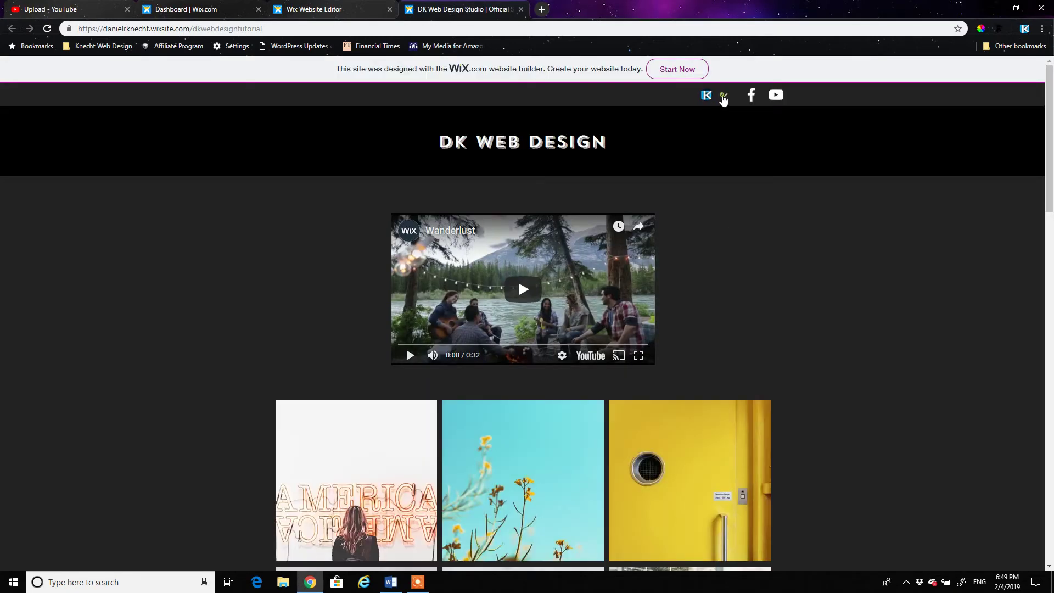
Step: Go to the FREE PDF page from the member account menu in the header
click(721, 98)
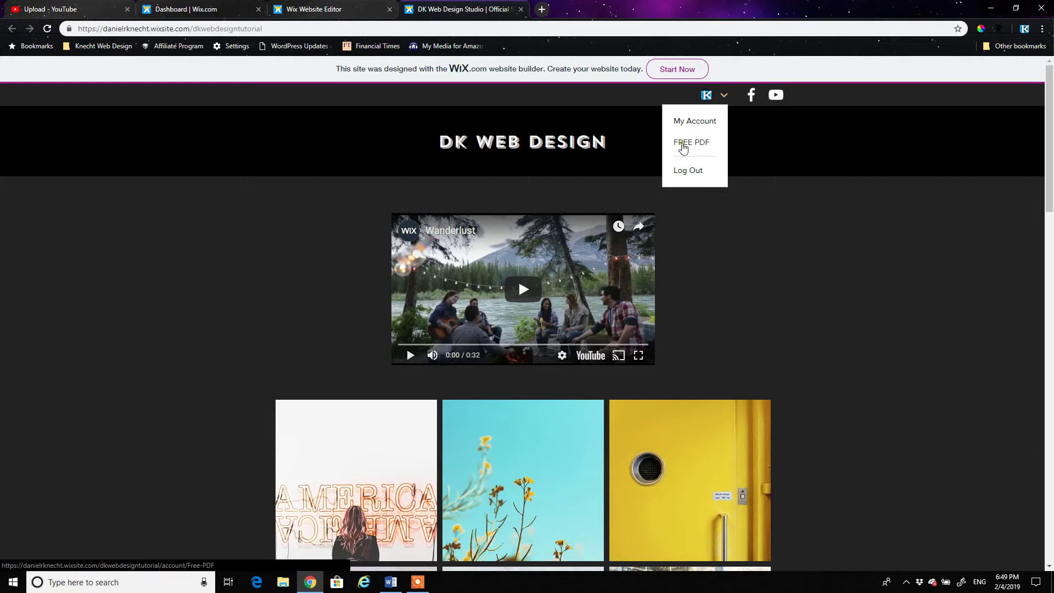
click(682, 144)
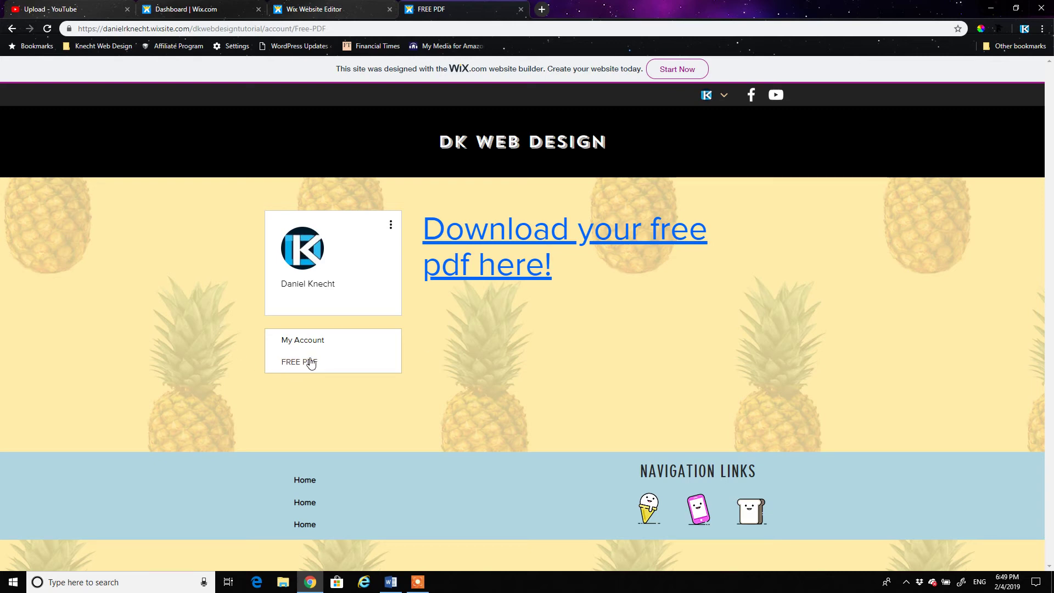
Step: Test the 'Download your free pdf here!' link opens the comic PDF, then return to FREE PDF
click(502, 245)
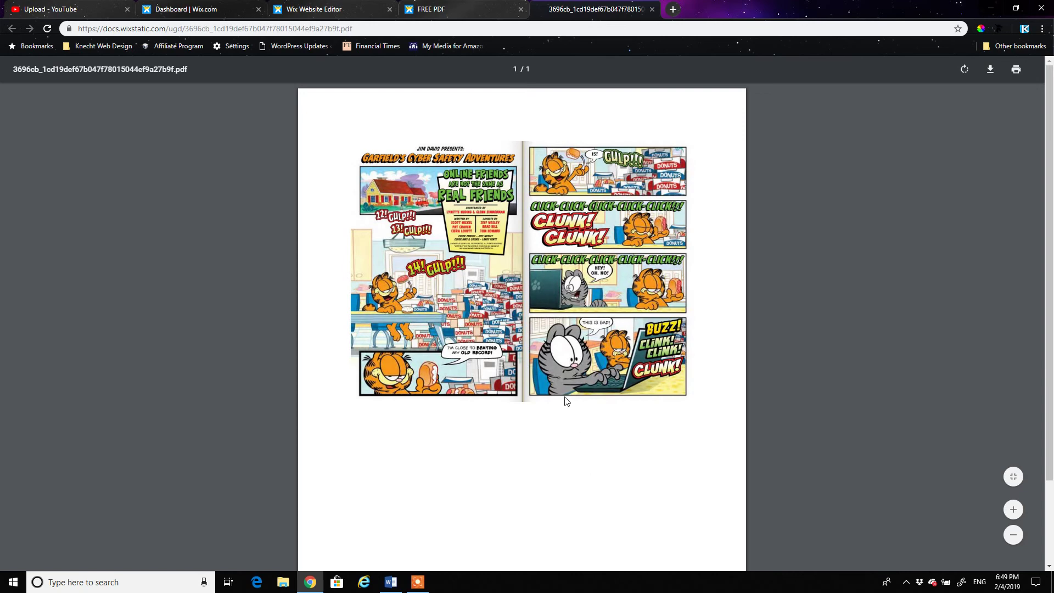
click(447, 9)
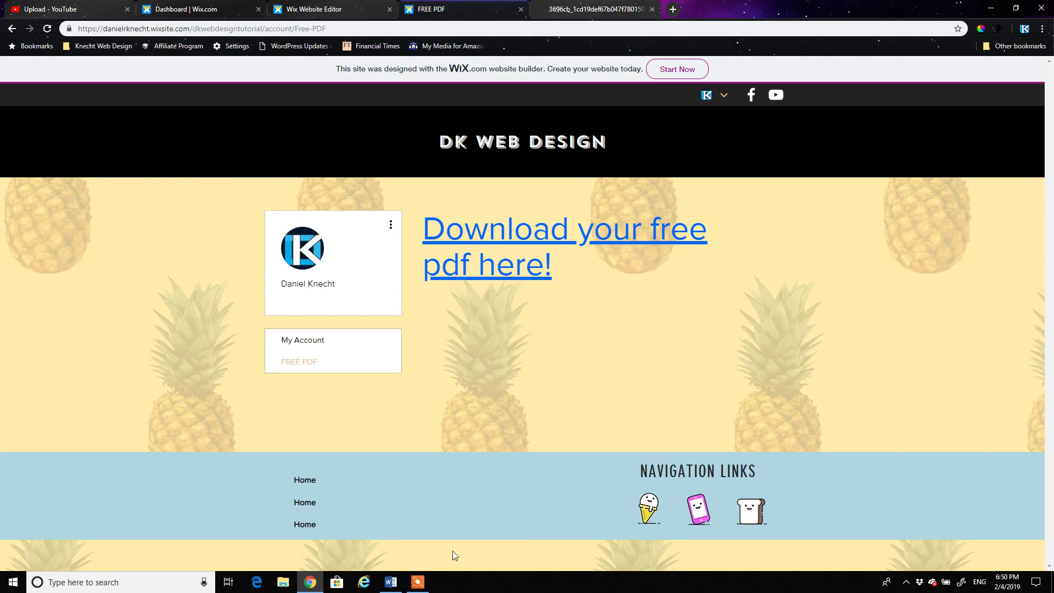
click(417, 582)
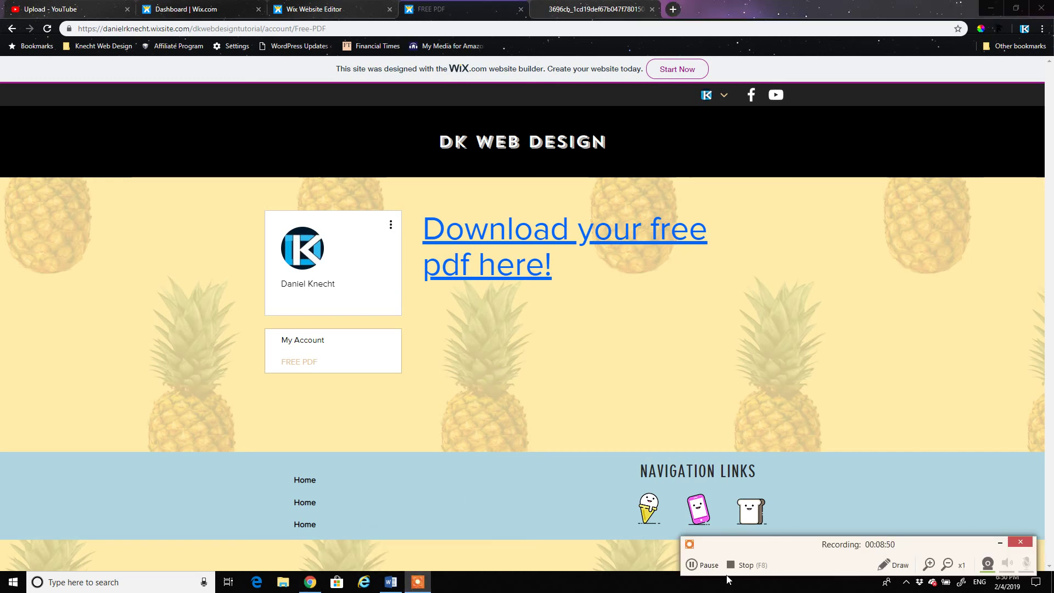